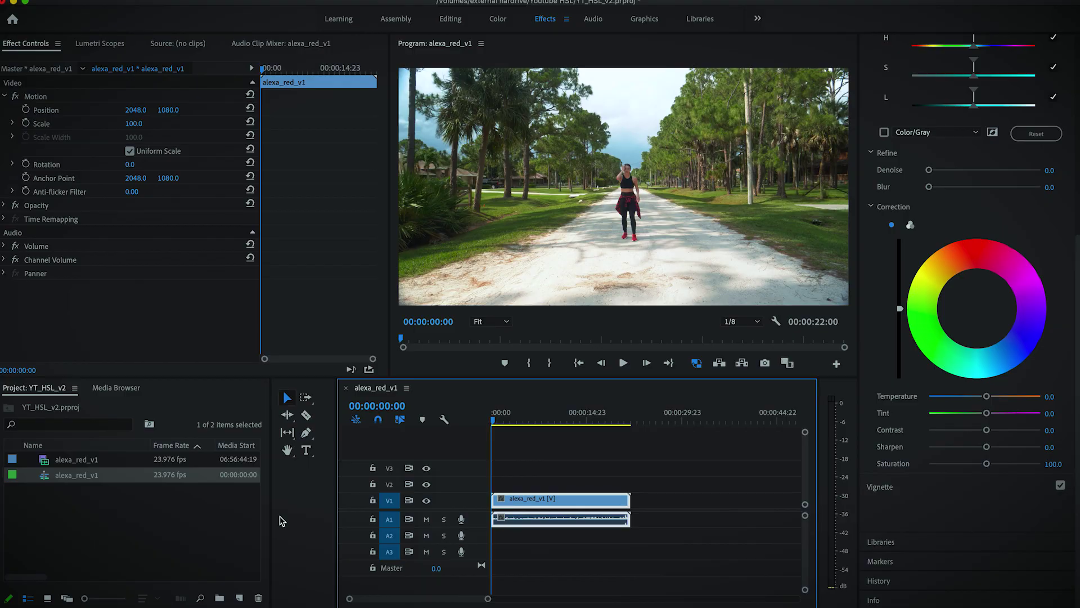
left_click(544, 502)
right_click(140, 514)
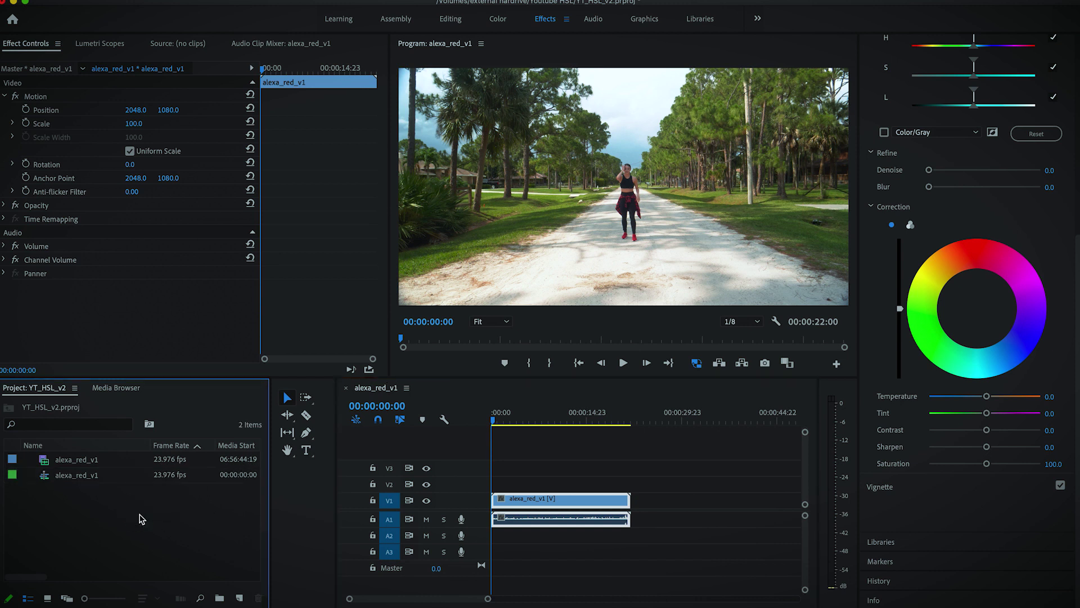
mouse_move(203, 440)
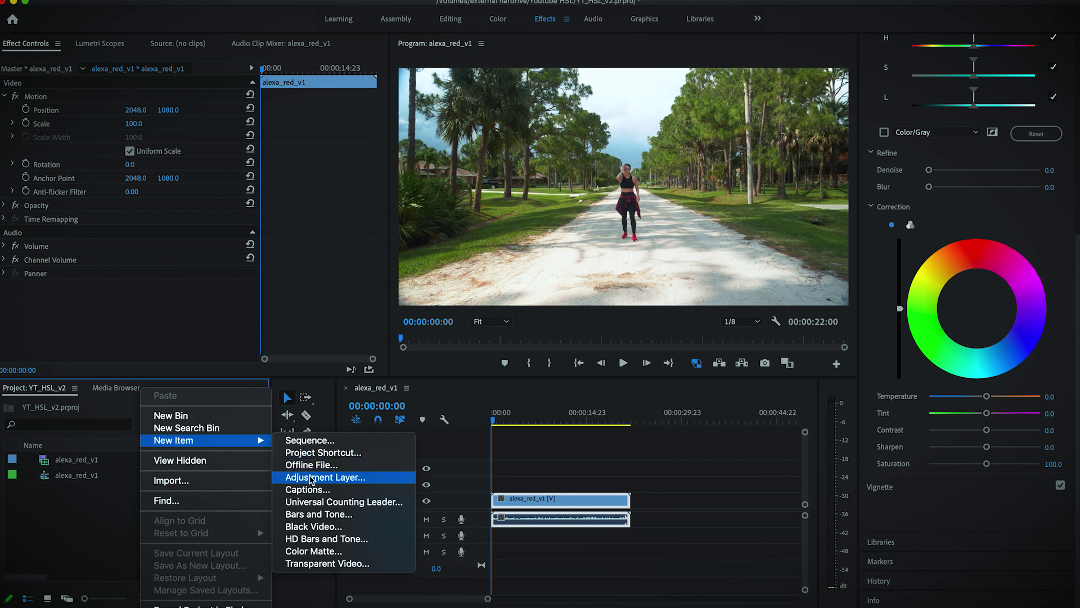
left_click(121, 521)
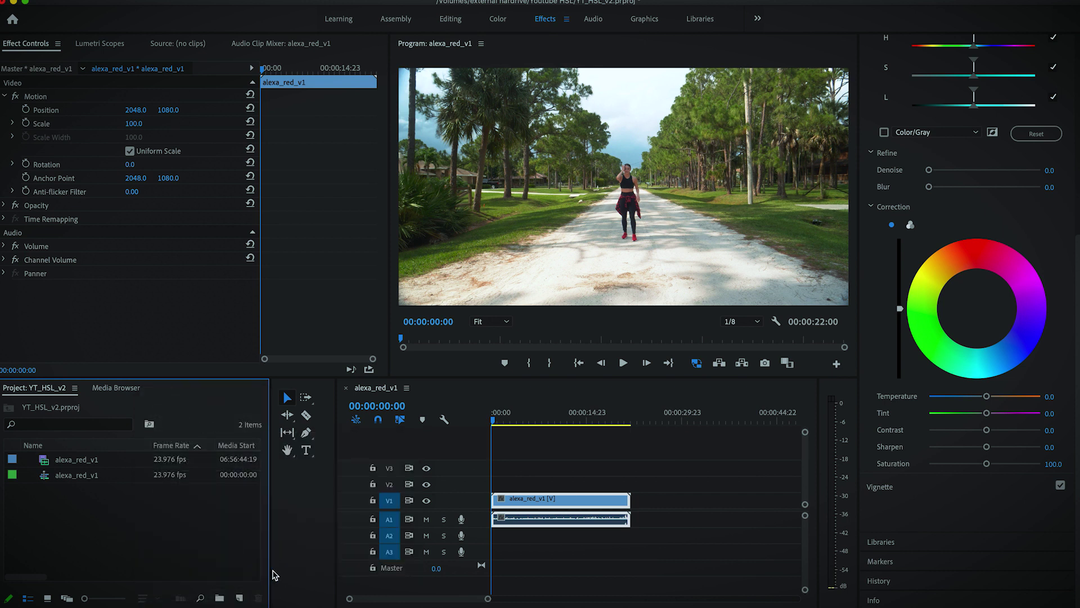
Step: Create a new 4096 x 2160 adjustment layer at 23.976 fps with square pixels in the project
mouse_move(270, 566)
left_mouse_down()
mouse_move(147, 545)
mouse_move(278, 549)
left_mouse_up()
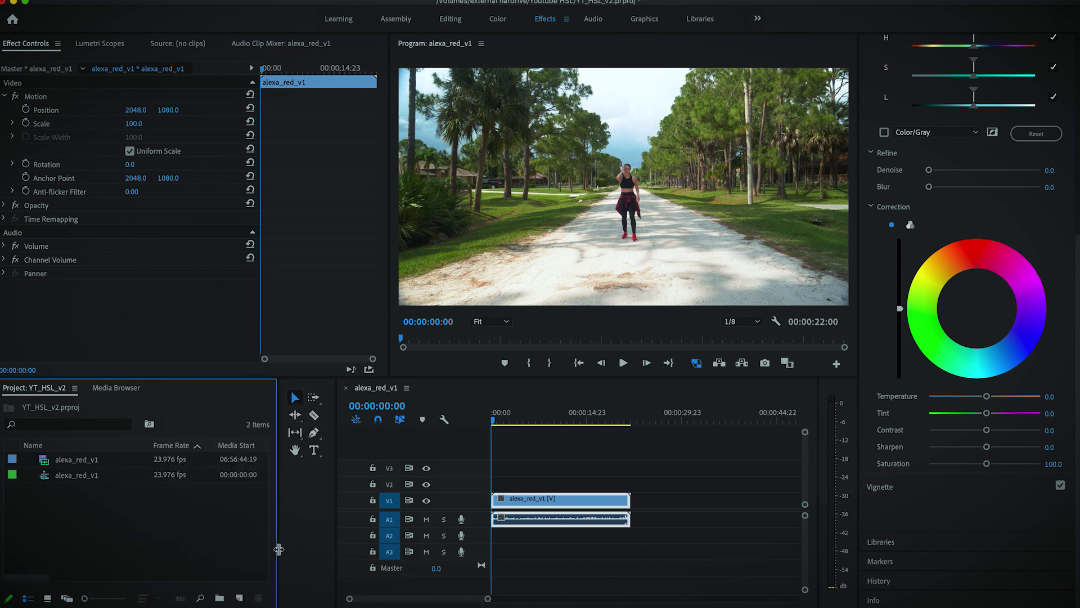
left_click(236, 599)
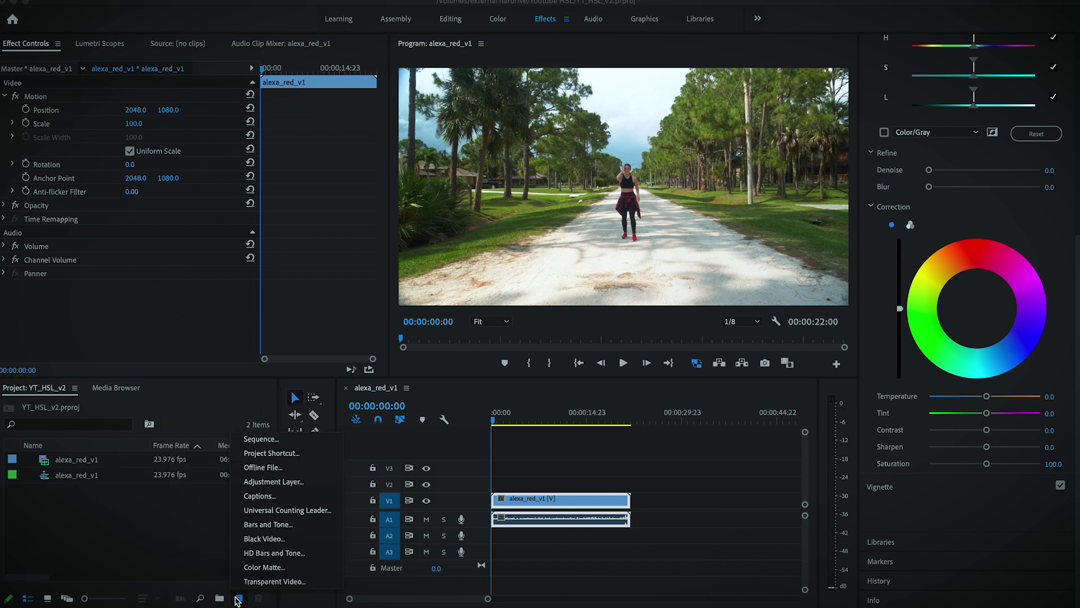
left_click(274, 483)
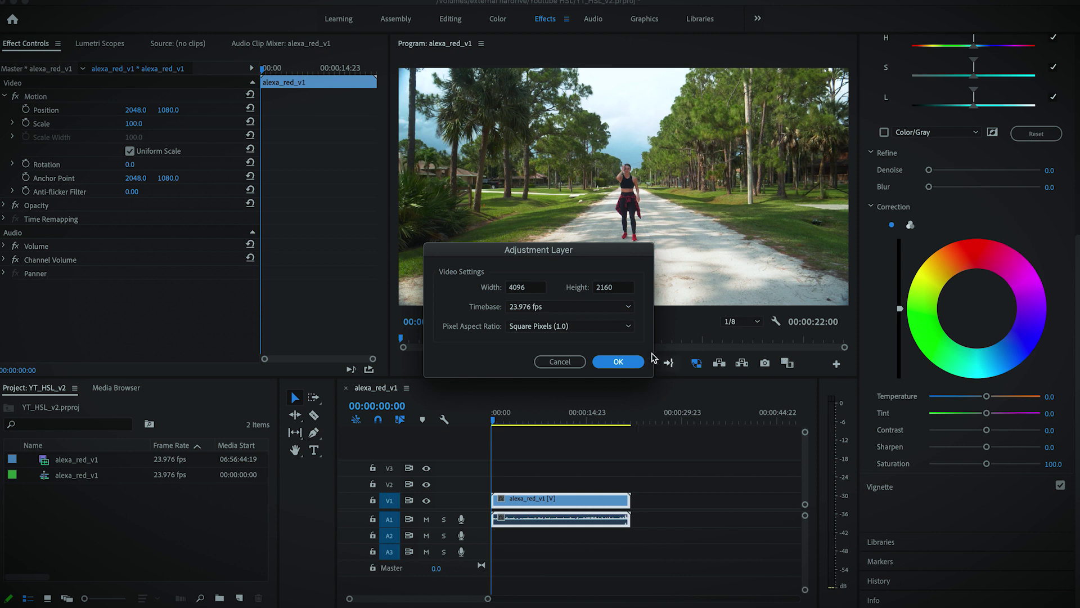
left_click(619, 362)
Step: Add the adjustment layer to the start of the sequence above the alexa_red_v1 clip, placing it on track V3
left_click_drag(67, 464, 465, 475)
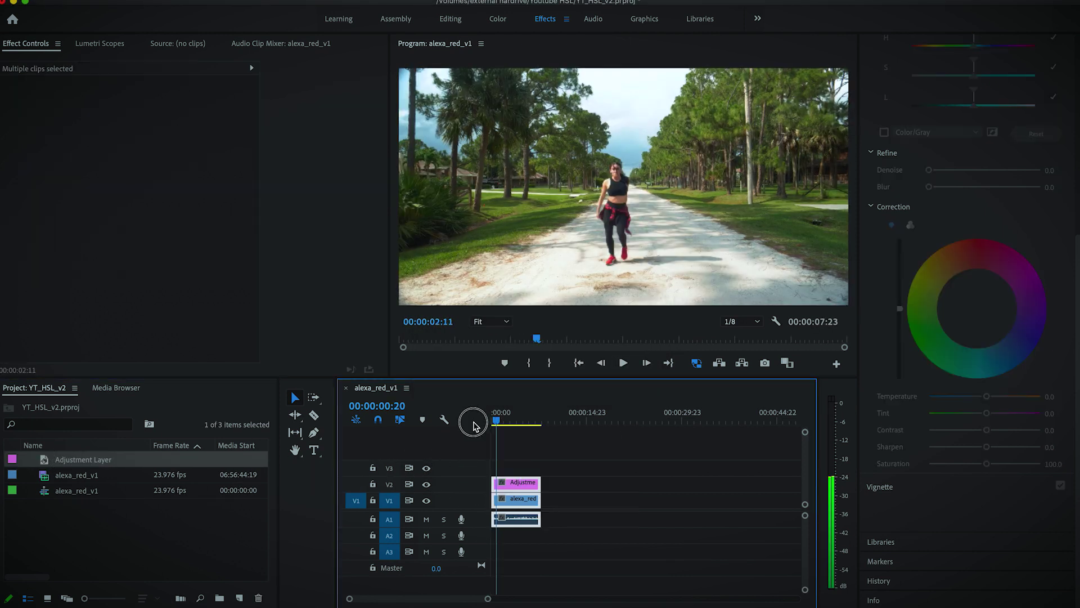
left_click_drag(509, 483, 507, 468)
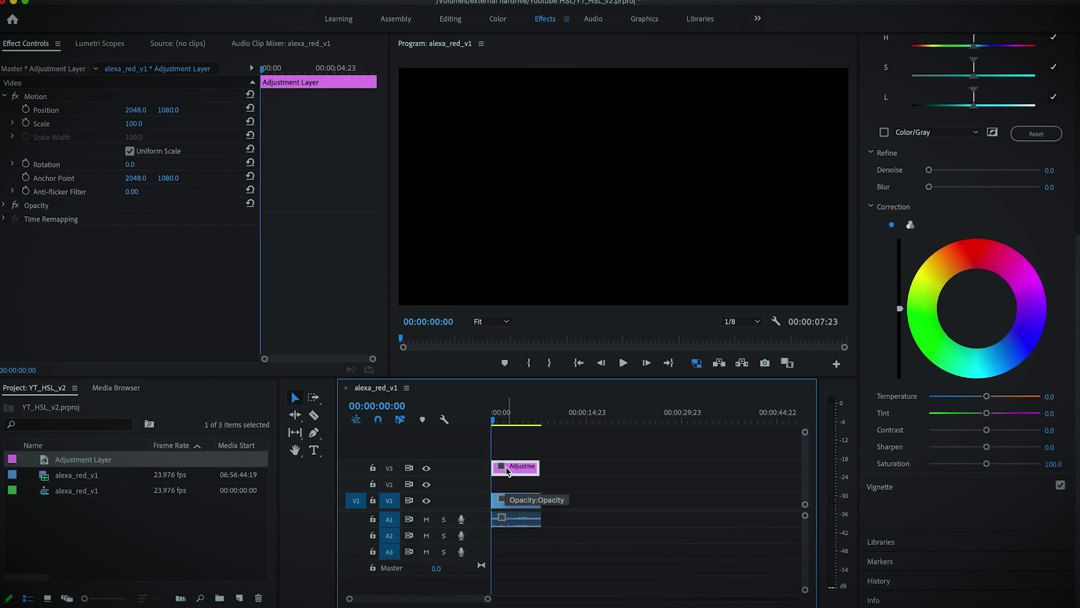
left_click(509, 500)
mouse_move(511, 469)
left_mouse_down()
mouse_move(537, 473)
mouse_move(512, 470)
left_mouse_up()
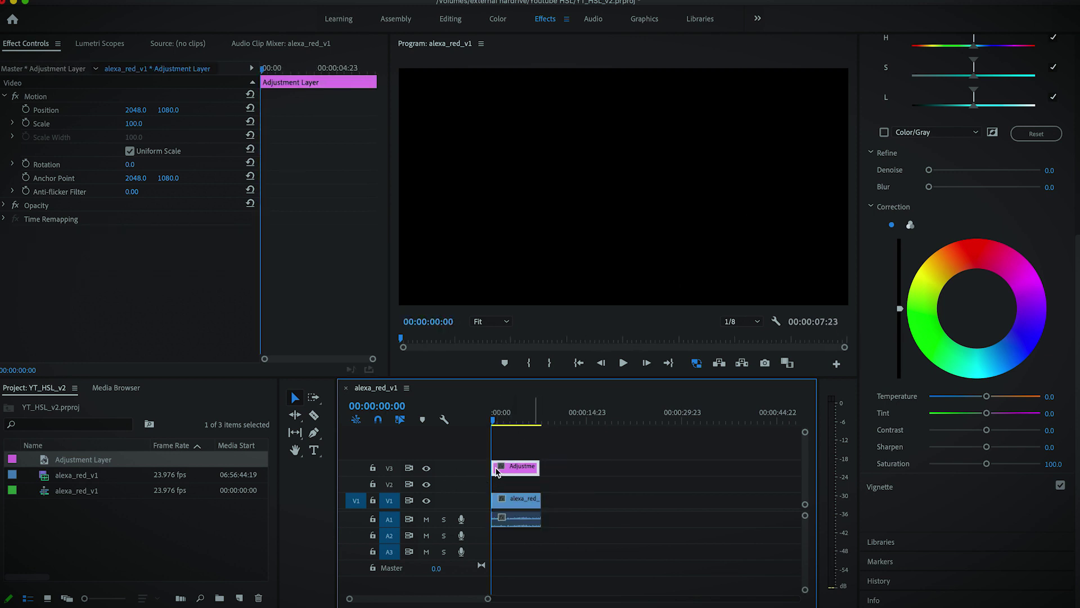
Step: Park the playhead inside the clip, move the adjustment layer away along V3, and bring it back over the clip
left_click(512, 421)
left_click(515, 423)
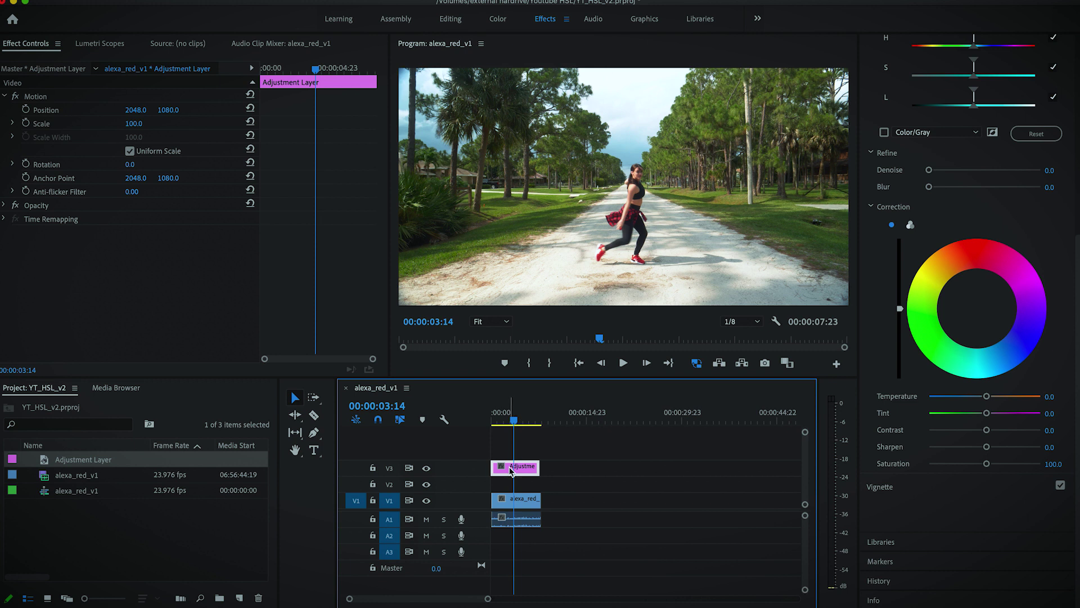
left_click_drag(511, 471, 578, 470)
left_click(509, 501)
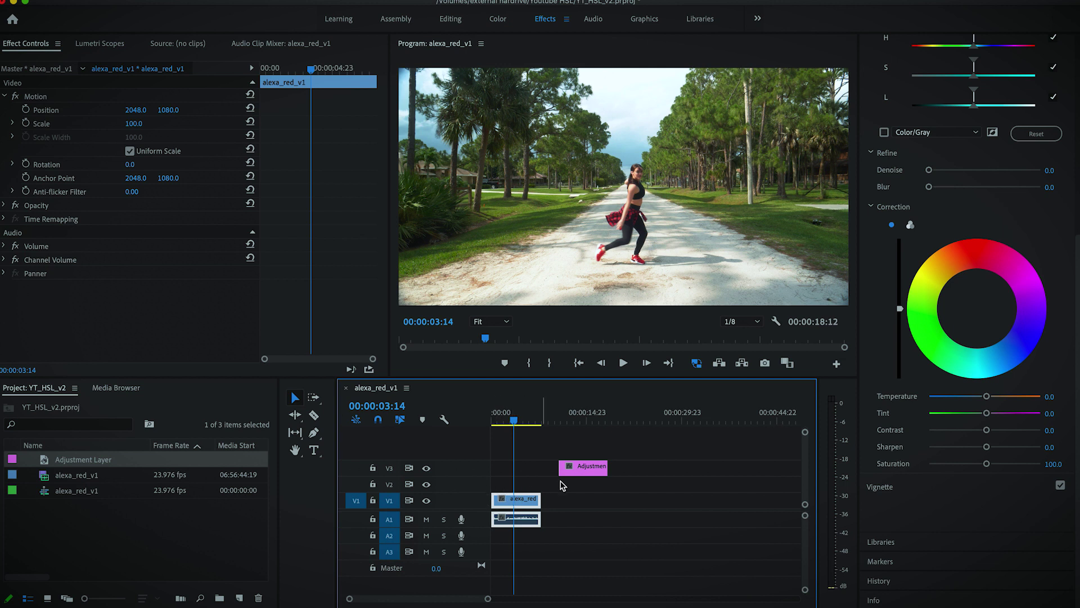
left_click_drag(568, 470, 514, 470)
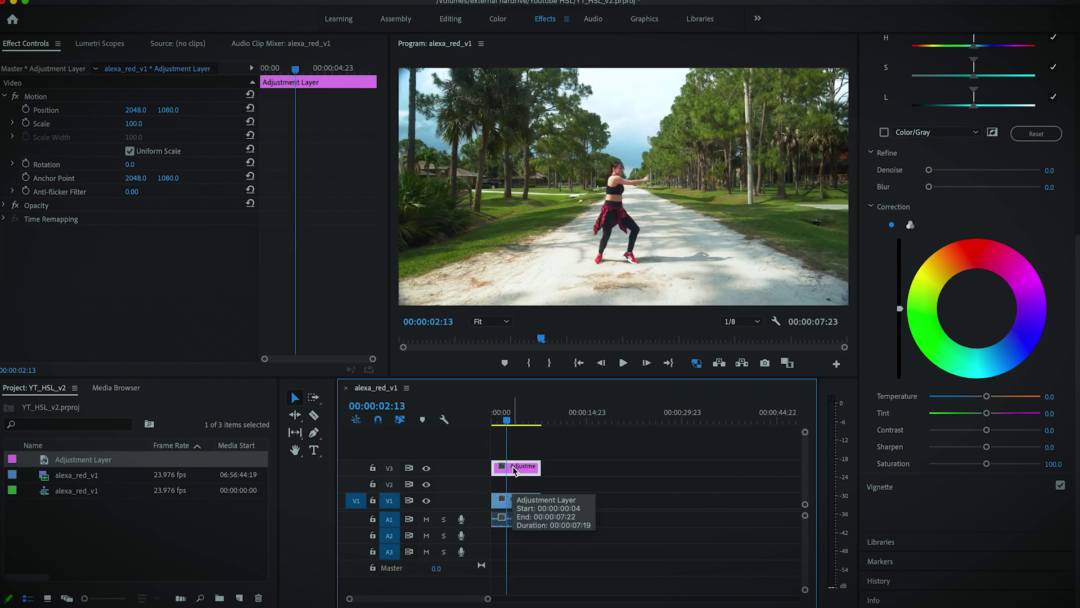
Step: Open the Effects panel to reach the effects library
scroll(927, 186, "up", 2)
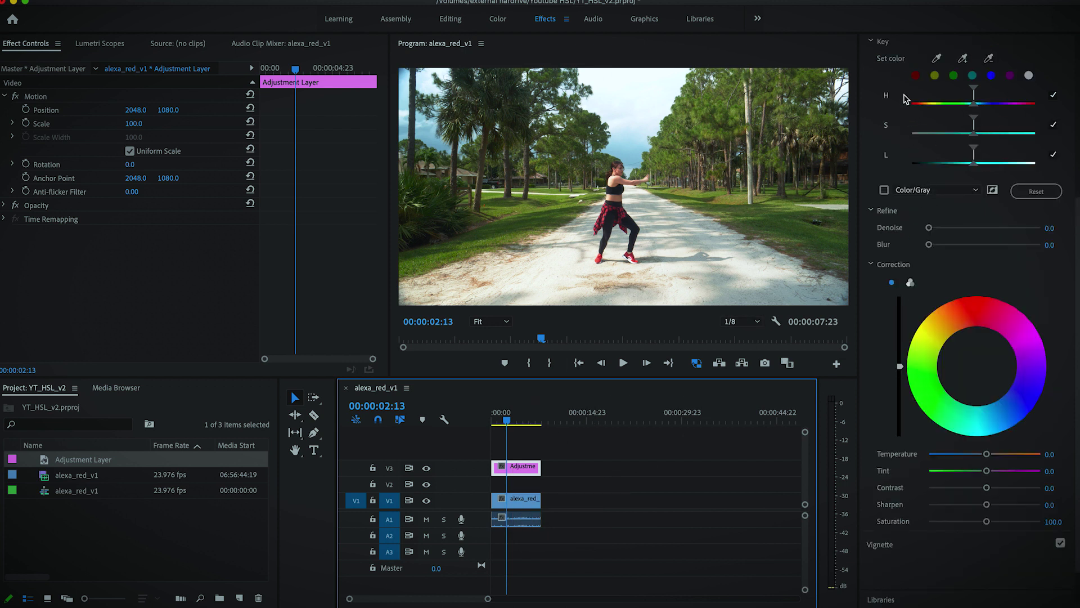
scroll(905, 99, "up", 2)
scroll(886, 75, "up", 2)
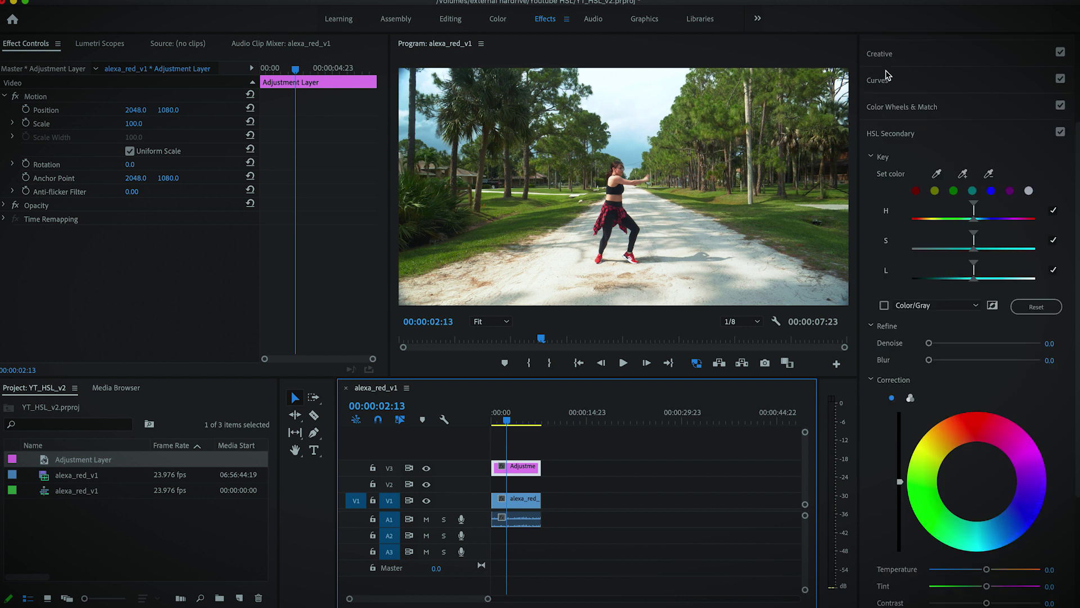
scroll(907, 84, "up", 3)
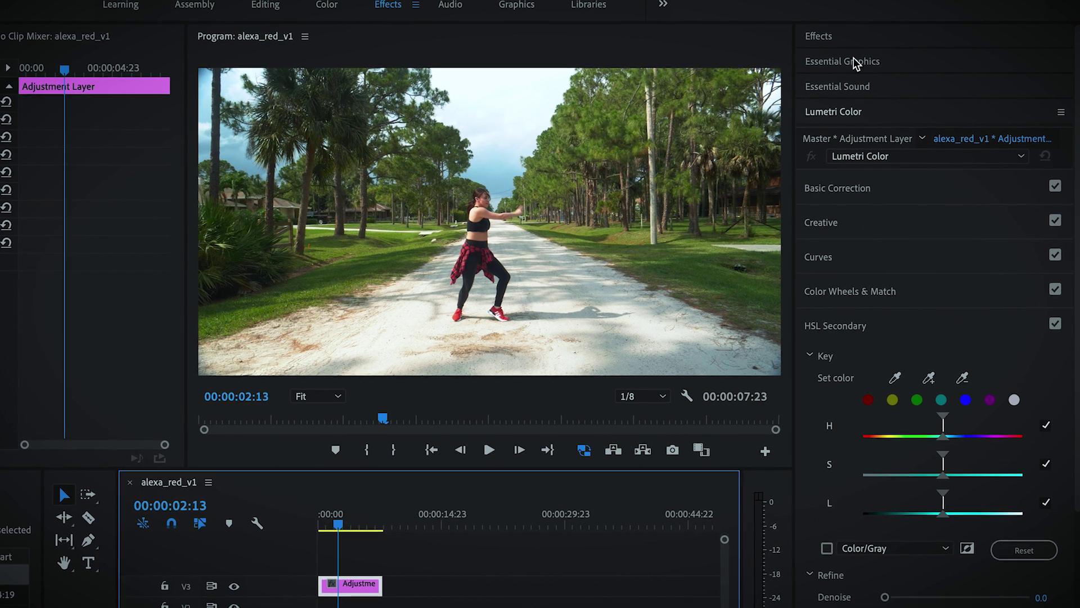
left_click(839, 37)
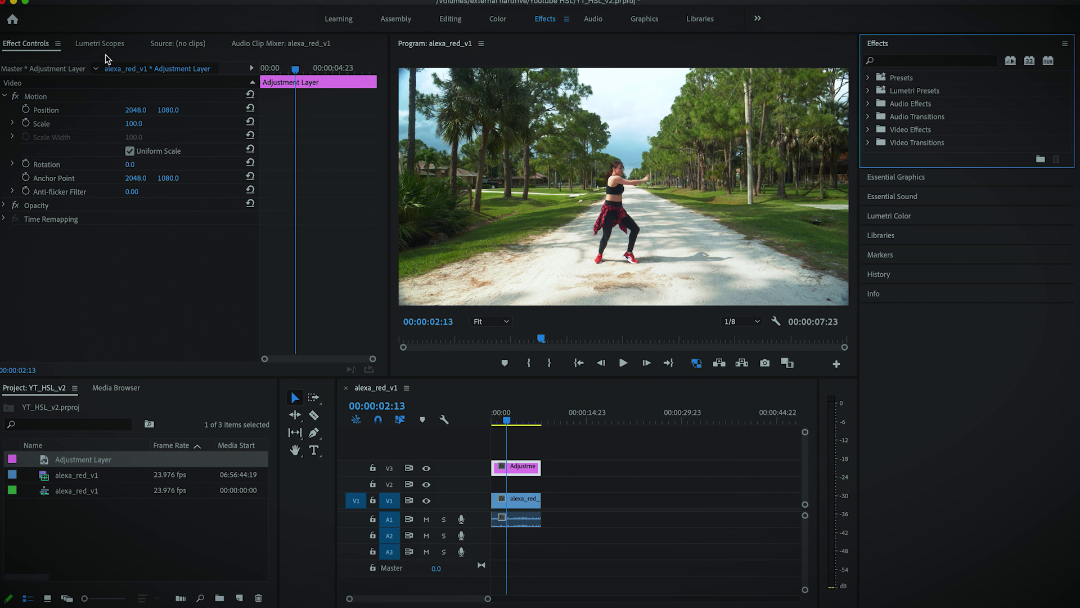
left_click(380, 5)
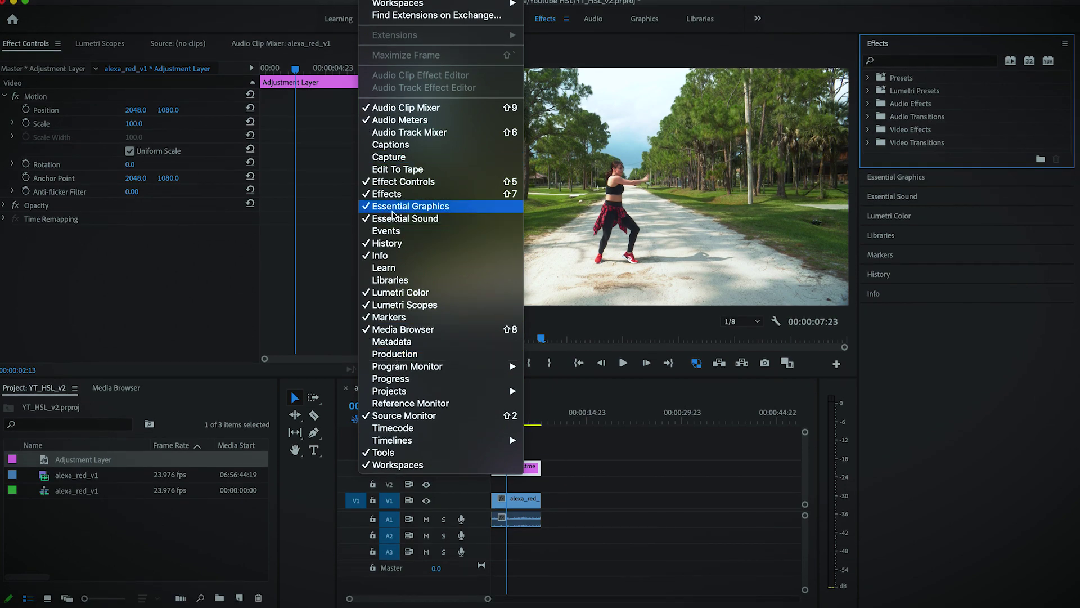
left_click(932, 94)
left_click(903, 45)
left_click(900, 43)
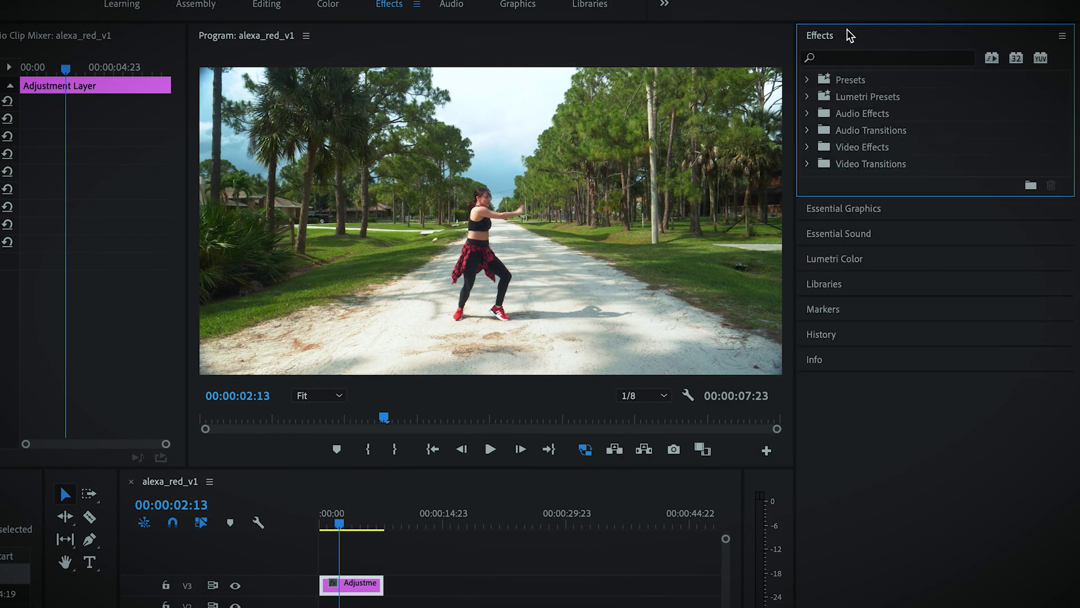
Step: Search the effects for "lumetri color" and apply the Lumetri Color effect to the adjustment layer on V3
left_click(851, 56)
type("l")
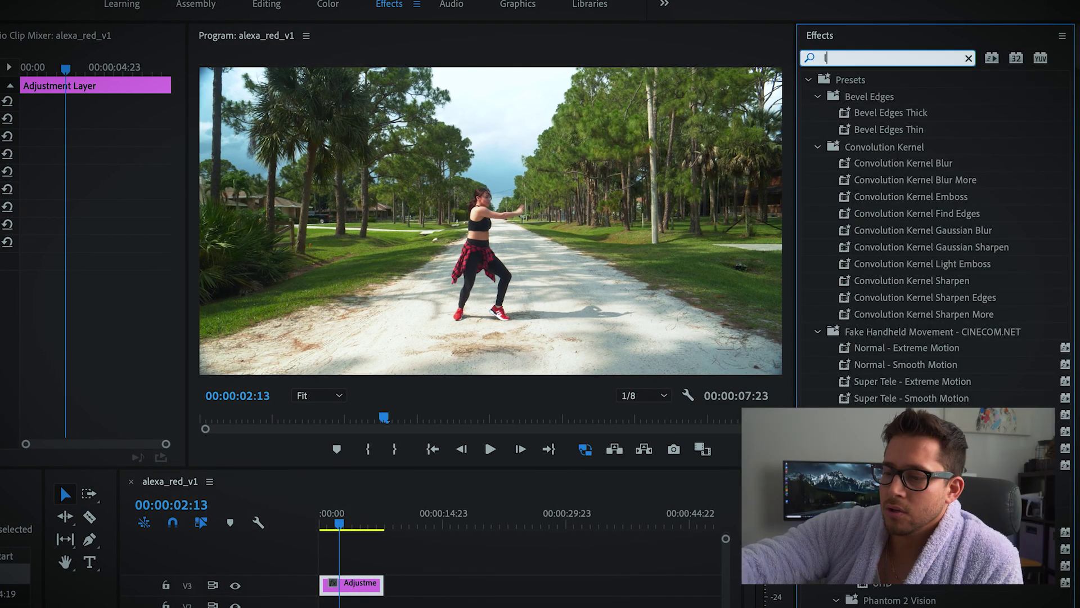
type("umetri")
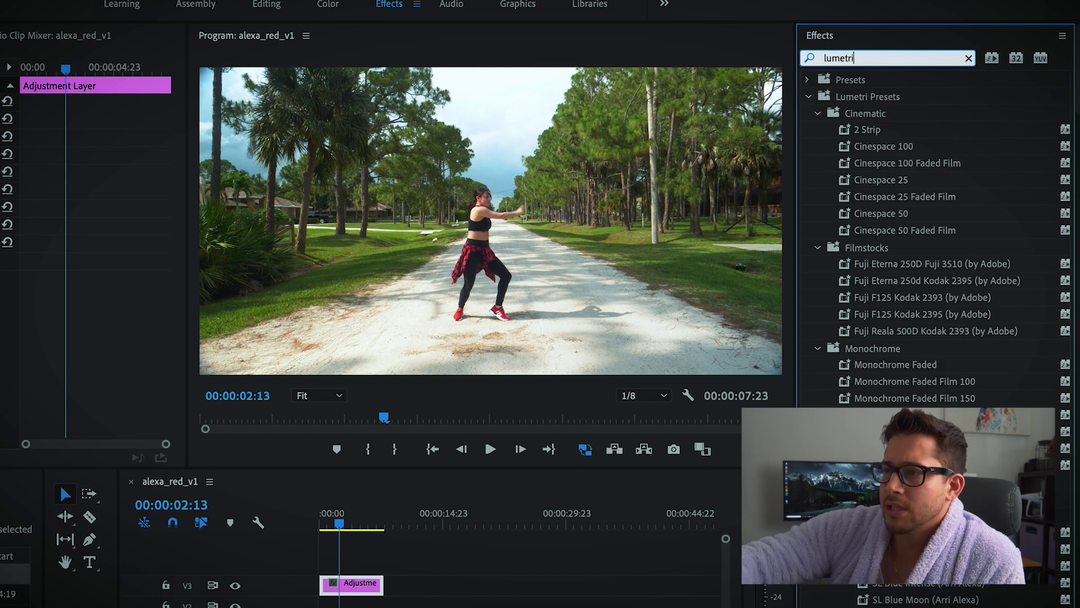
type(" color")
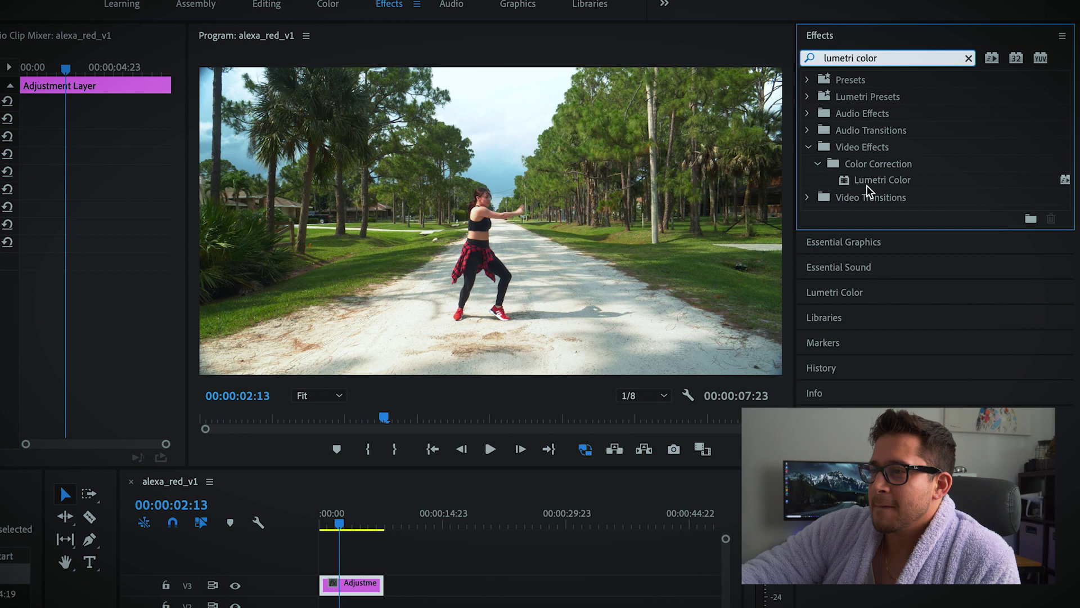
left_click_drag(850, 180, 363, 579)
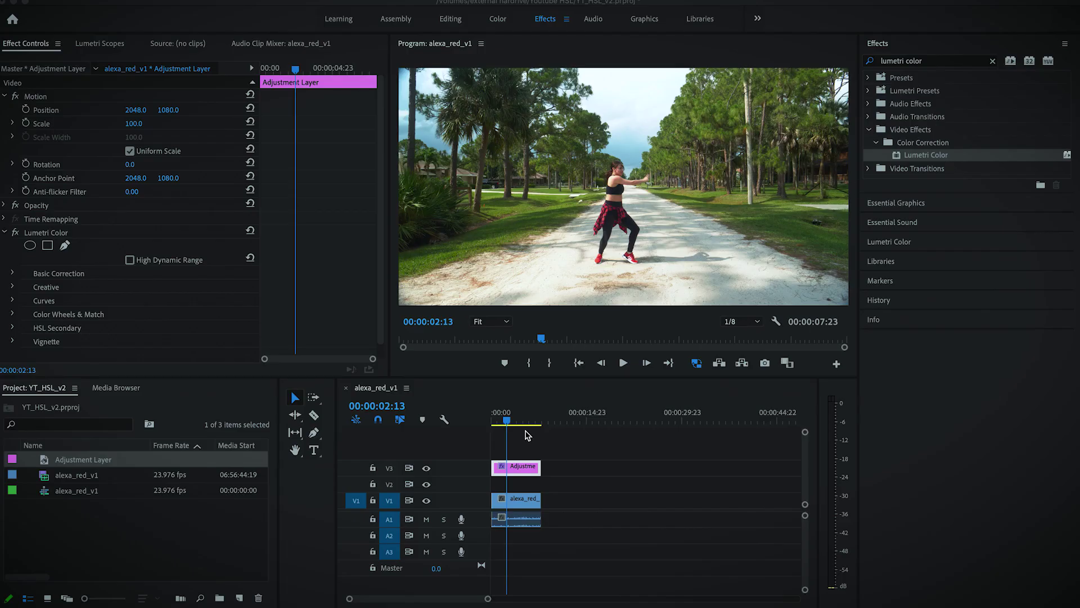
Step: Review the adjustment layer's Lumetri Color settings in Effect Controls, expanding HSL Secondary to examine its key and correction controls
left_click(510, 467)
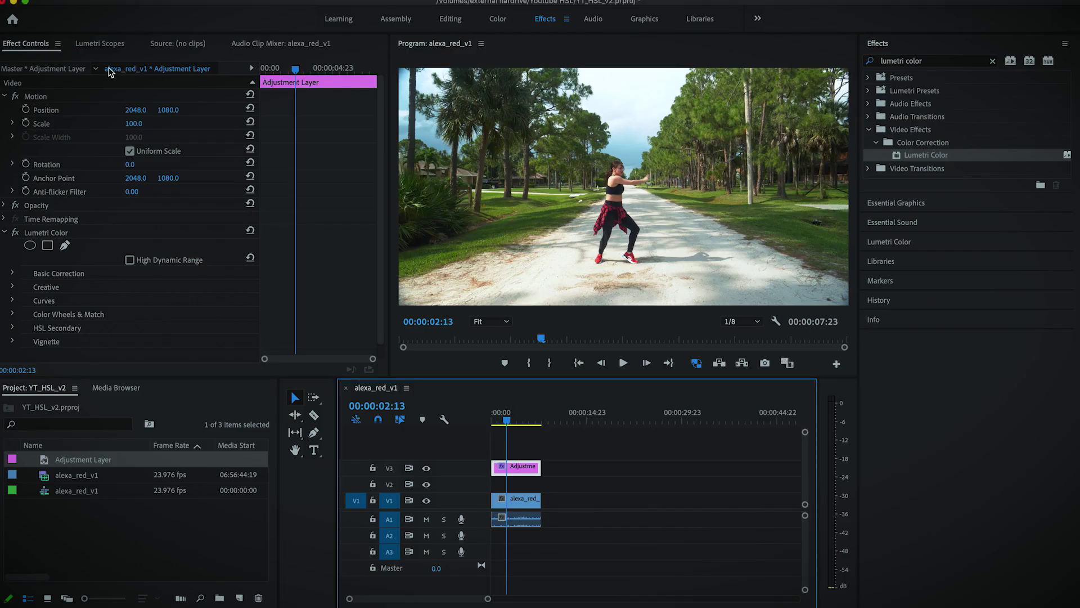
left_click(39, 45)
scroll(88, 219, "down", 1)
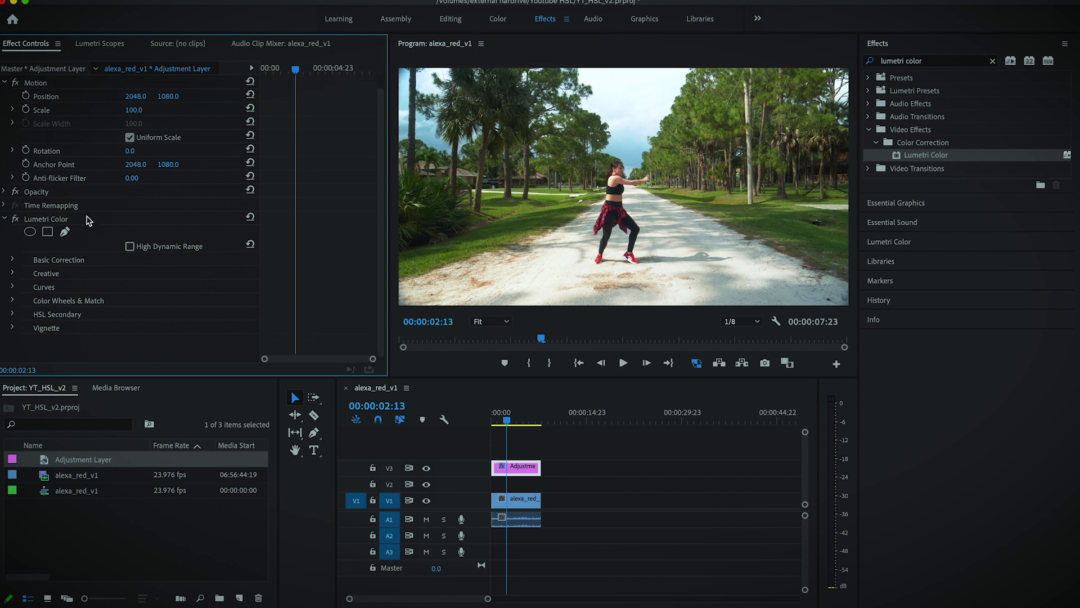
left_click(87, 219)
left_click(13, 314)
scroll(119, 308, "down", 5)
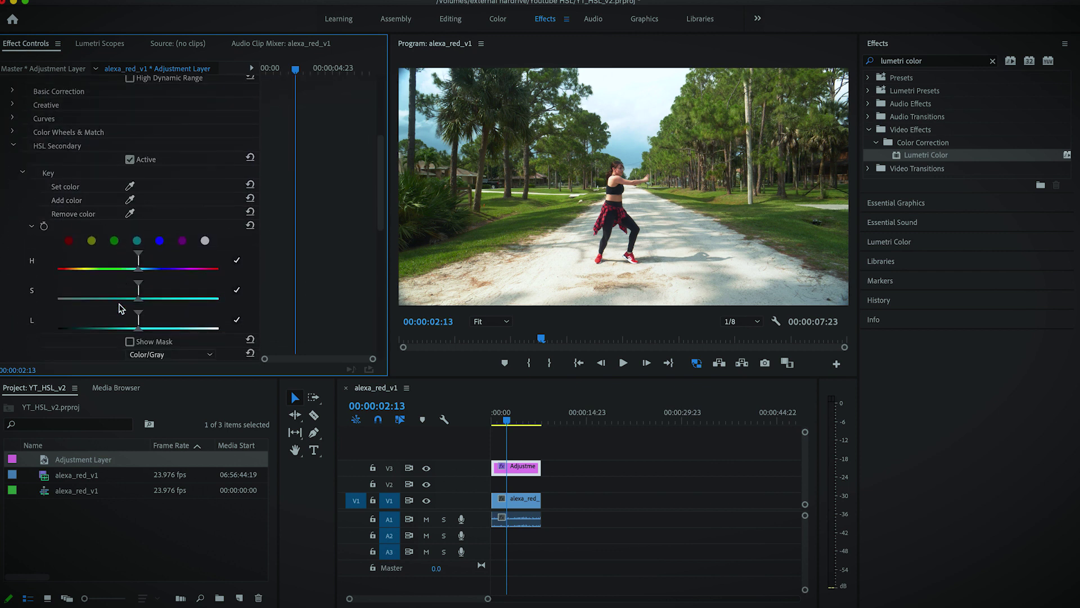
Step: Sample the green grass left of the road as the Lumetri HSL Secondary key color and turn on the mask display
left_click(894, 47)
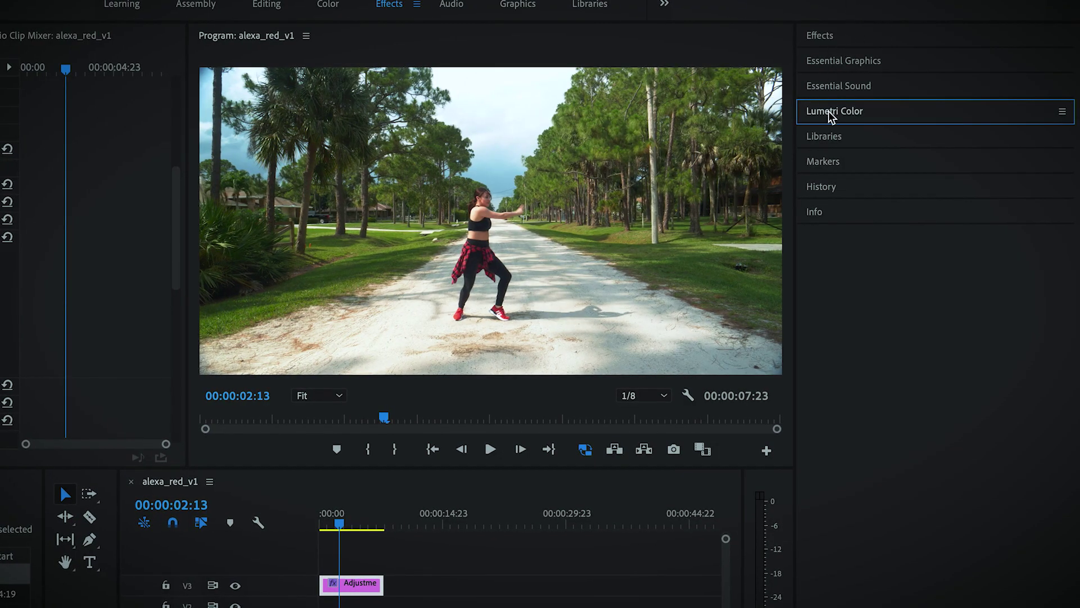
left_click(876, 128)
scroll(810, 416, "down", 3)
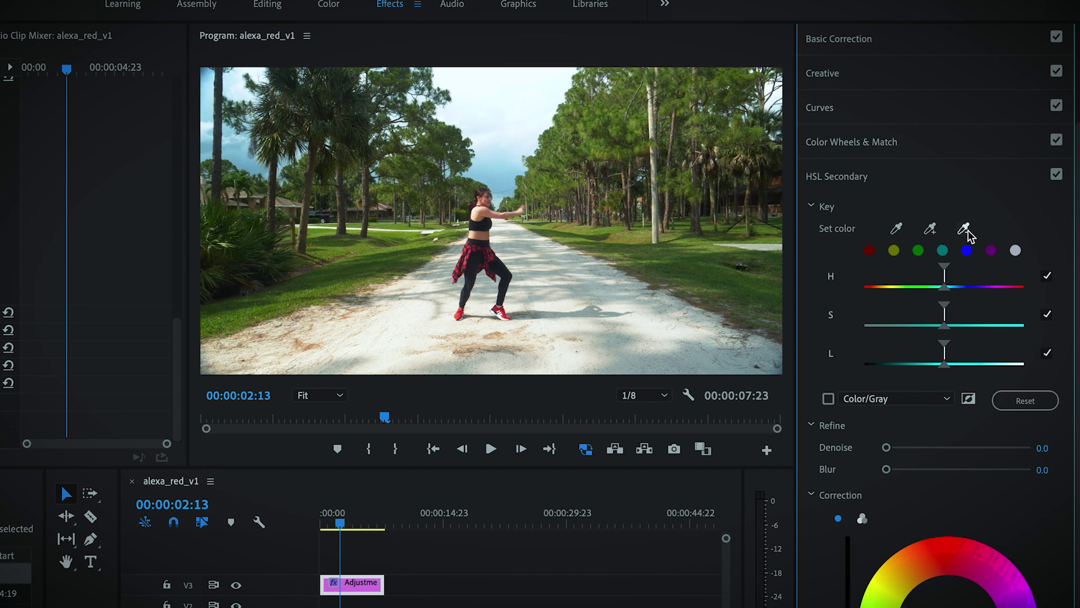
left_click(897, 230)
left_click(374, 261)
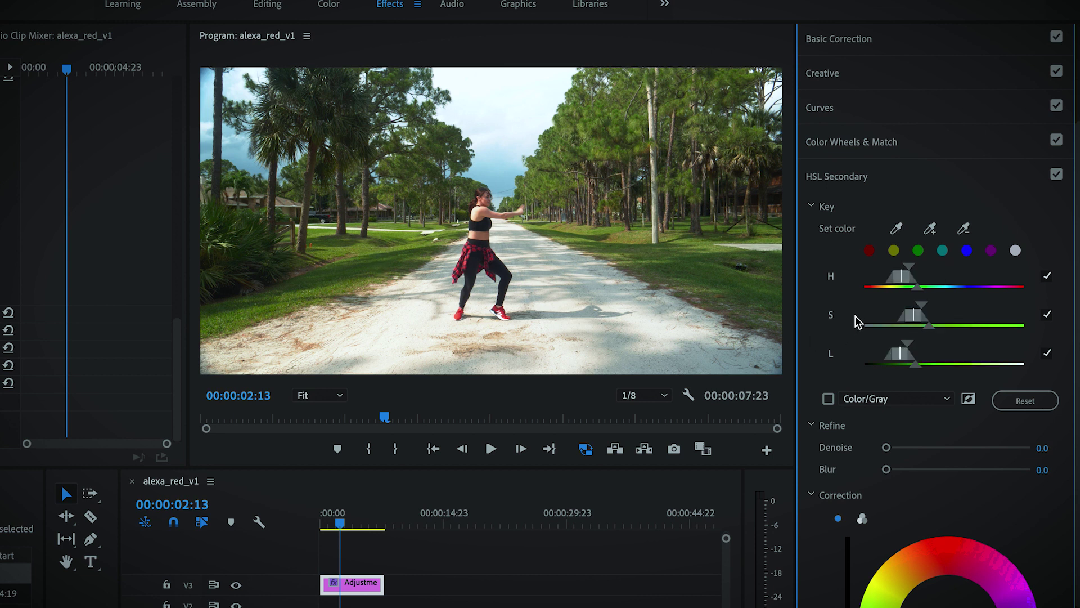
left_click(828, 399)
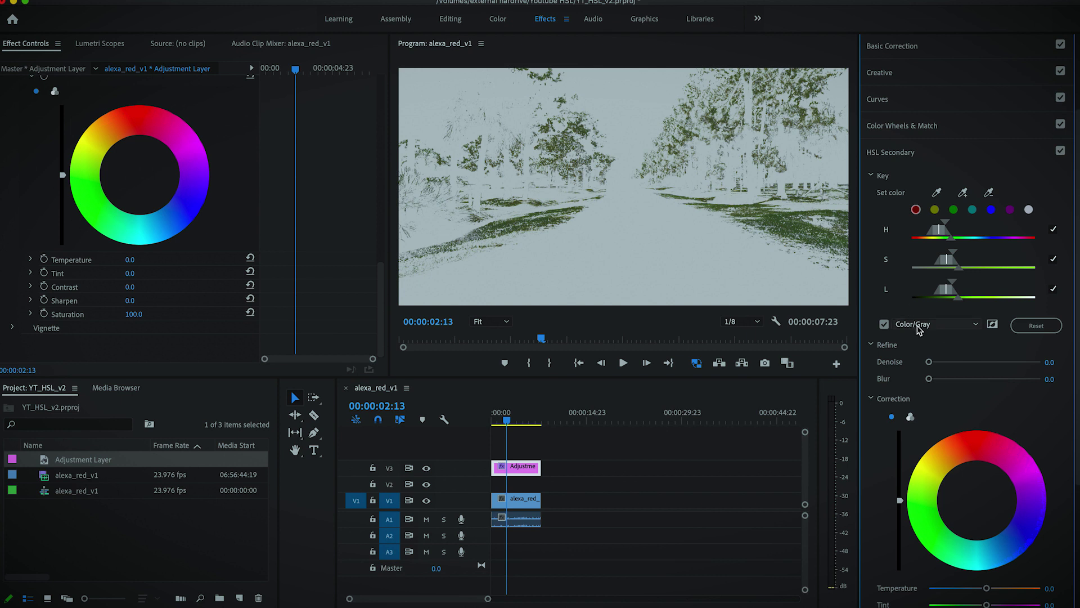
Step: Preview the key mask as Color/Black and White/Black, inspect it enlarged, and return the mask display to Color/Gray
left_click(893, 324)
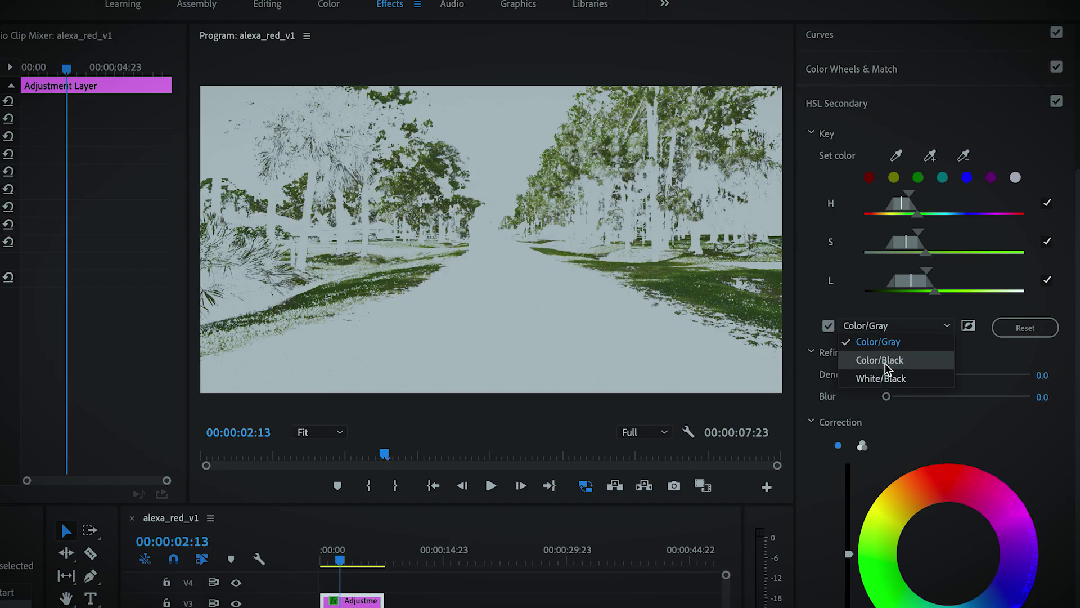
left_click(886, 367)
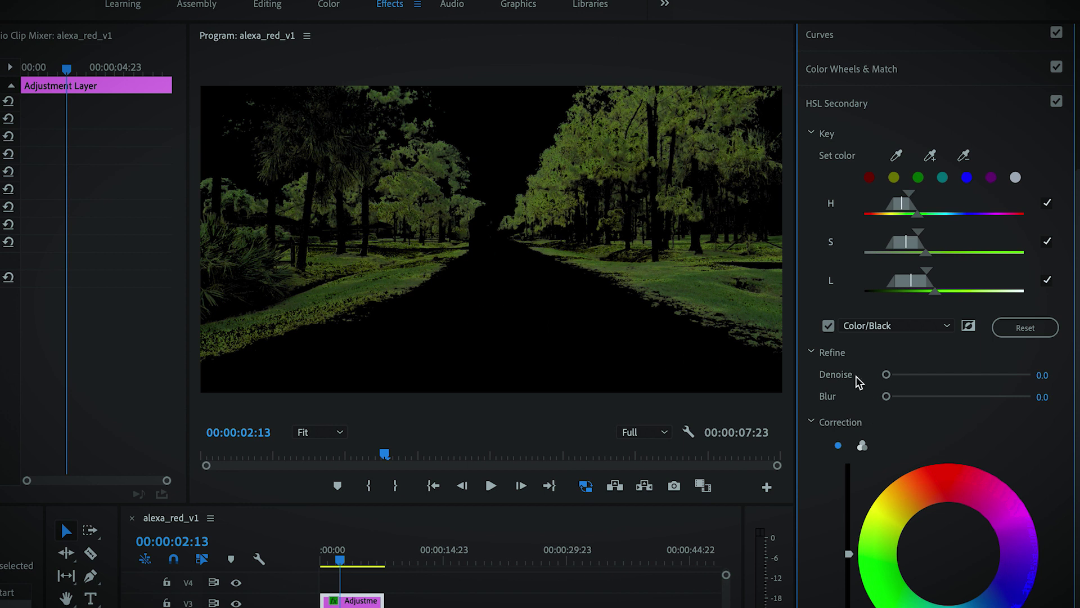
left_click(893, 325)
left_click(876, 378)
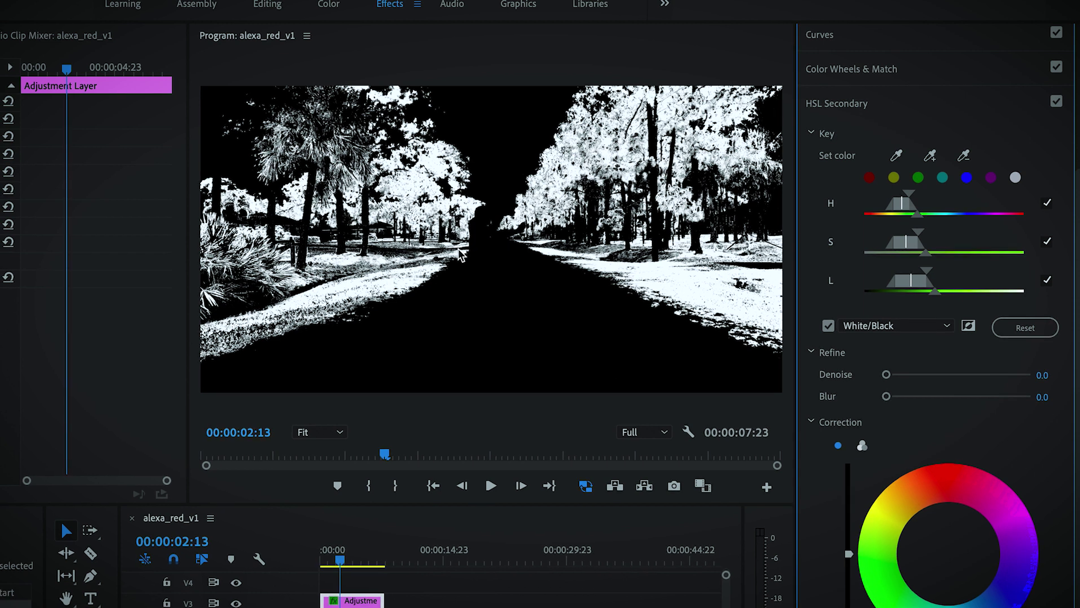
key("equal")
key("equal")
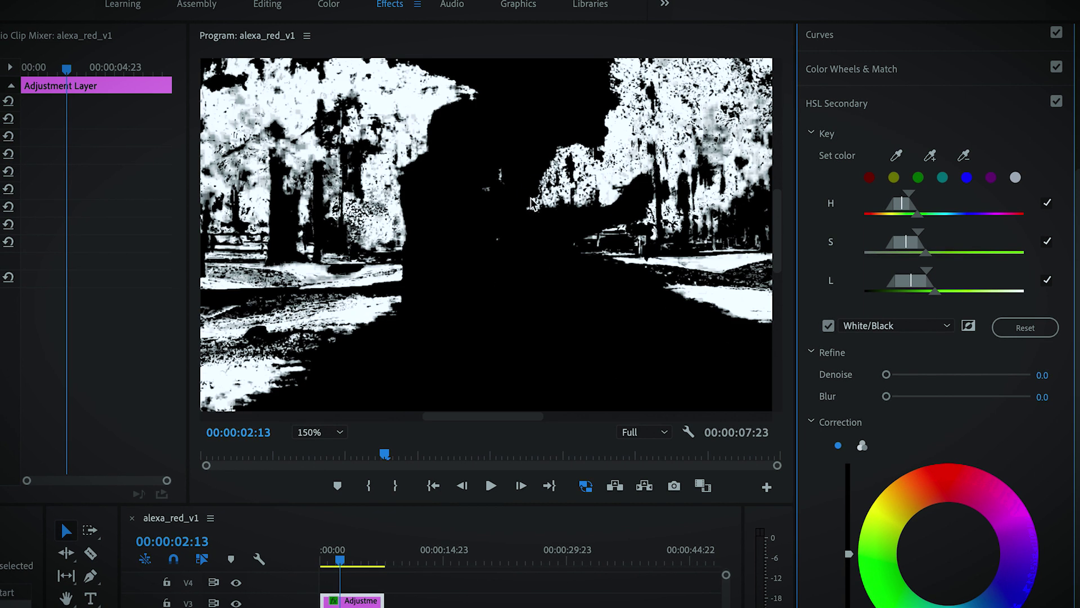
left_click(889, 329)
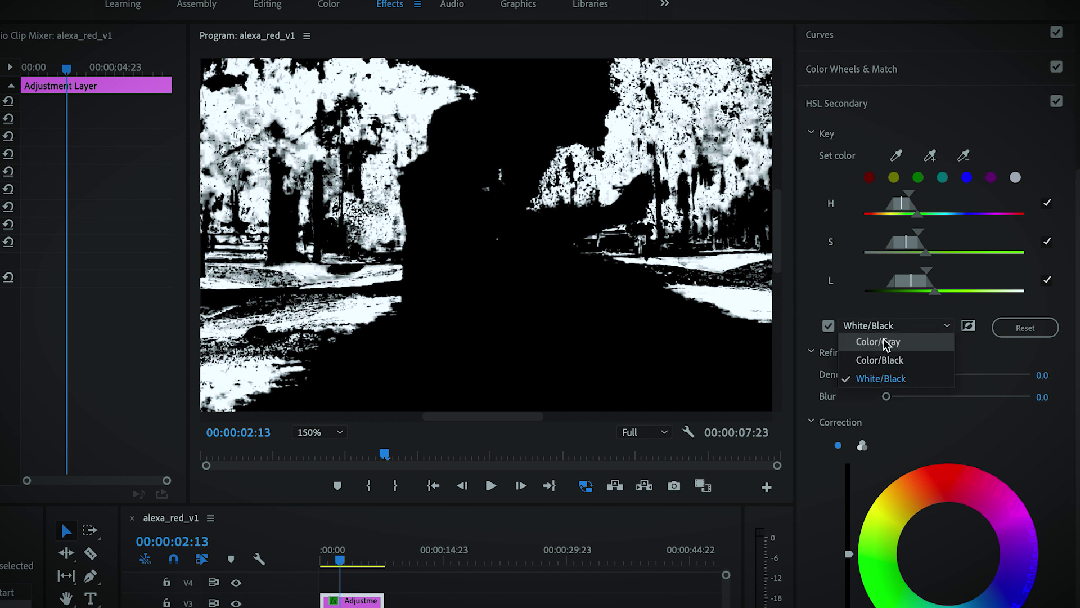
left_click(895, 344)
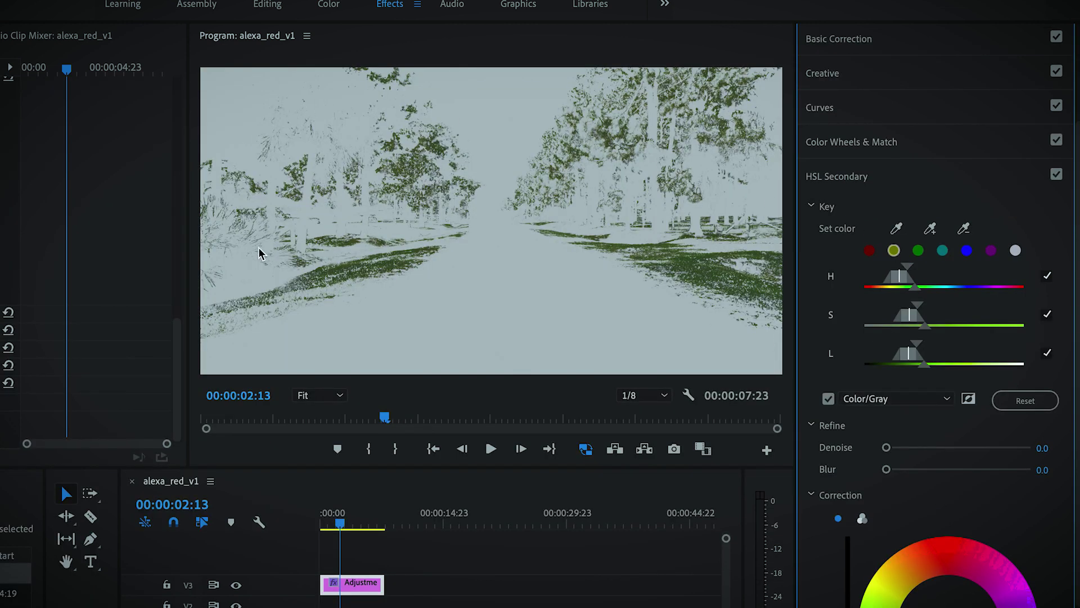
Step: Add the tree foliage and the sunlit grass right of the road to the HSL Secondary key, checking the result with the mask
left_click(828, 399)
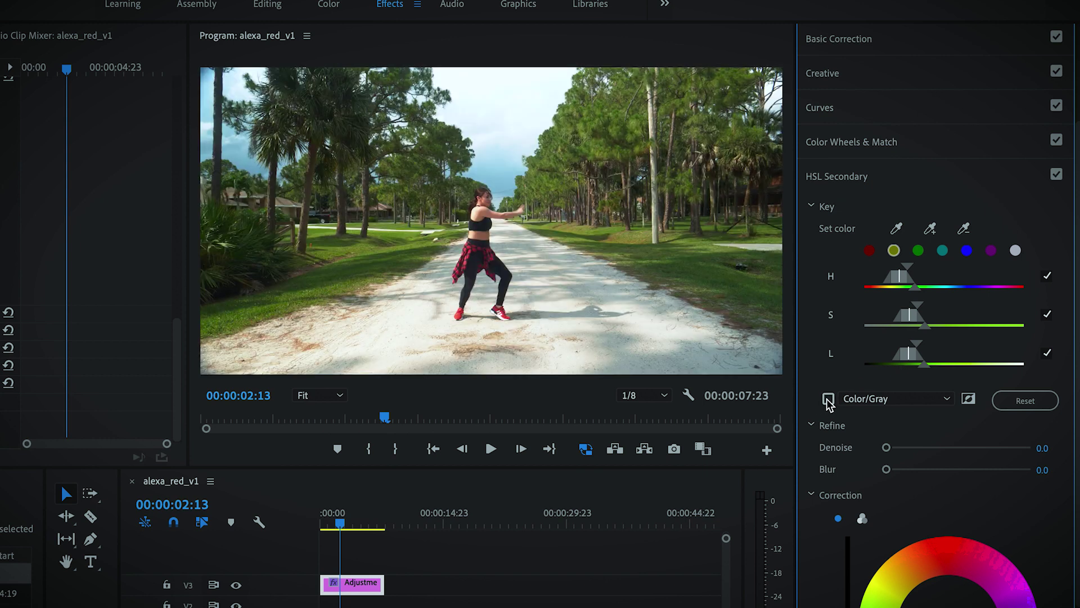
left_click(932, 229)
left_click(600, 121)
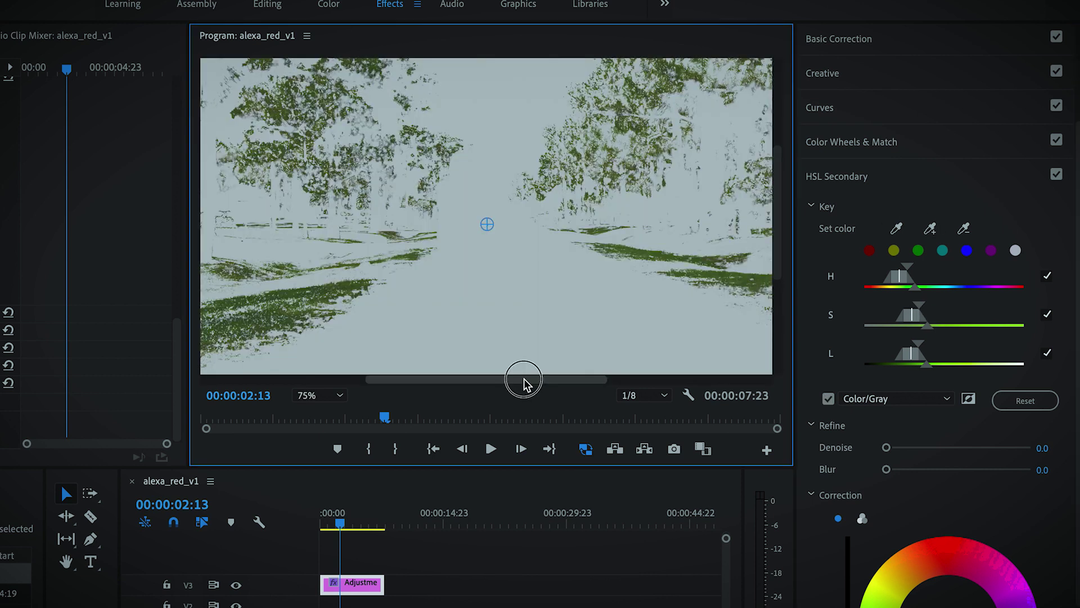
left_click_drag(523, 381, 632, 380)
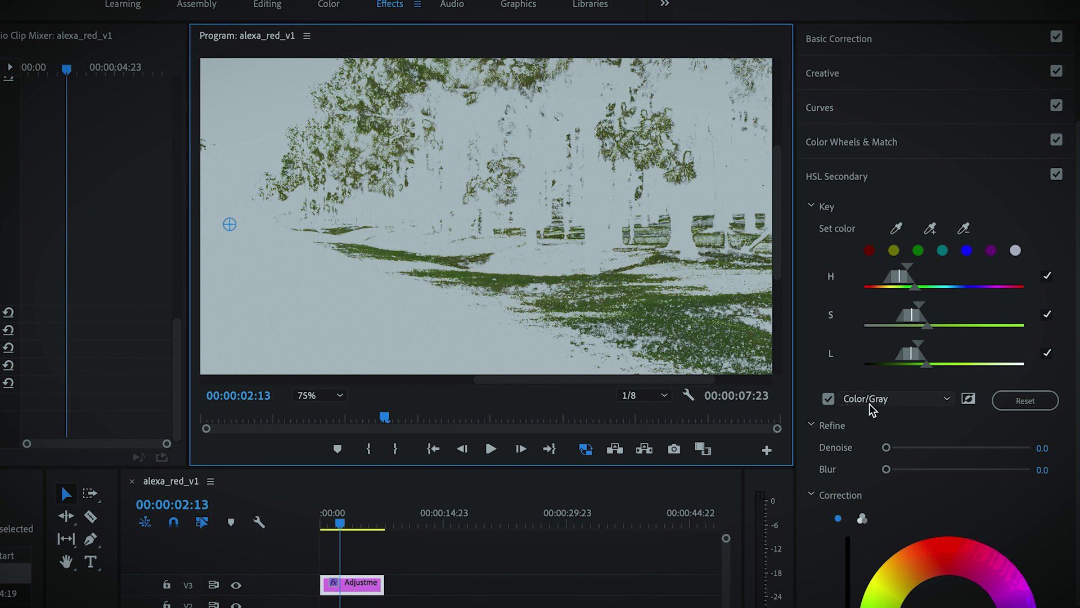
left_click(828, 398)
left_click(933, 228)
left_click(549, 265)
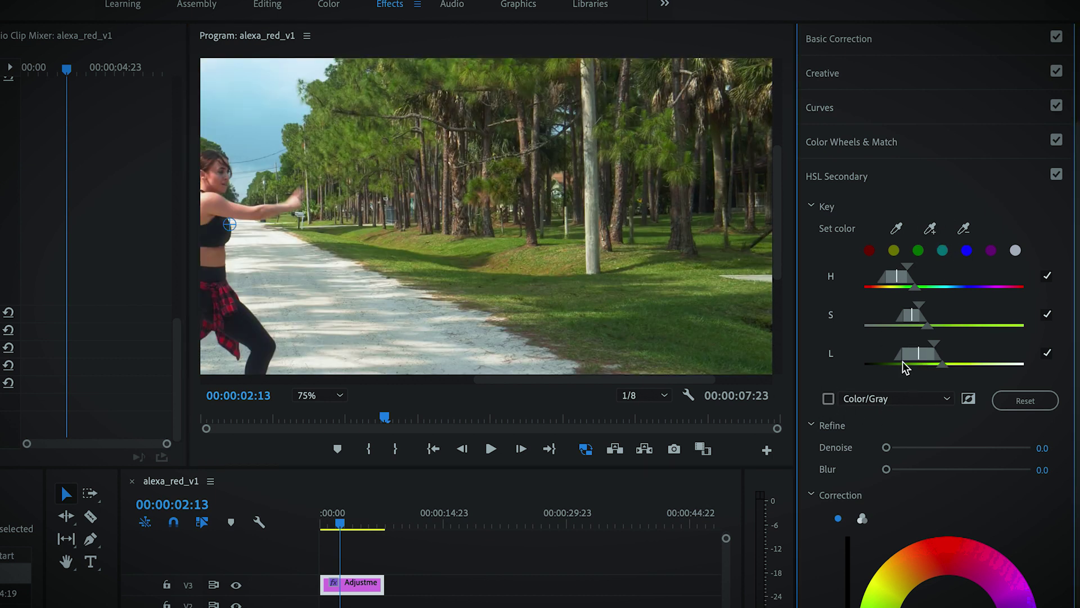
left_click(828, 398)
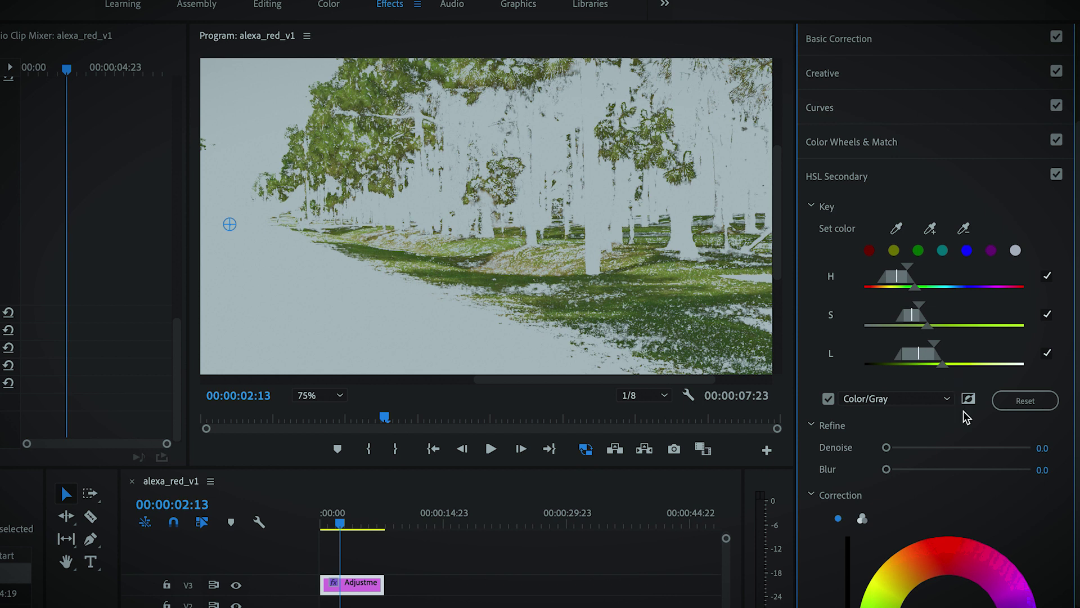
Step: Reset the HSL Secondary key, hide the mask, and build a new key by additively sampling several spots of grass right of the road
left_click(1020, 405)
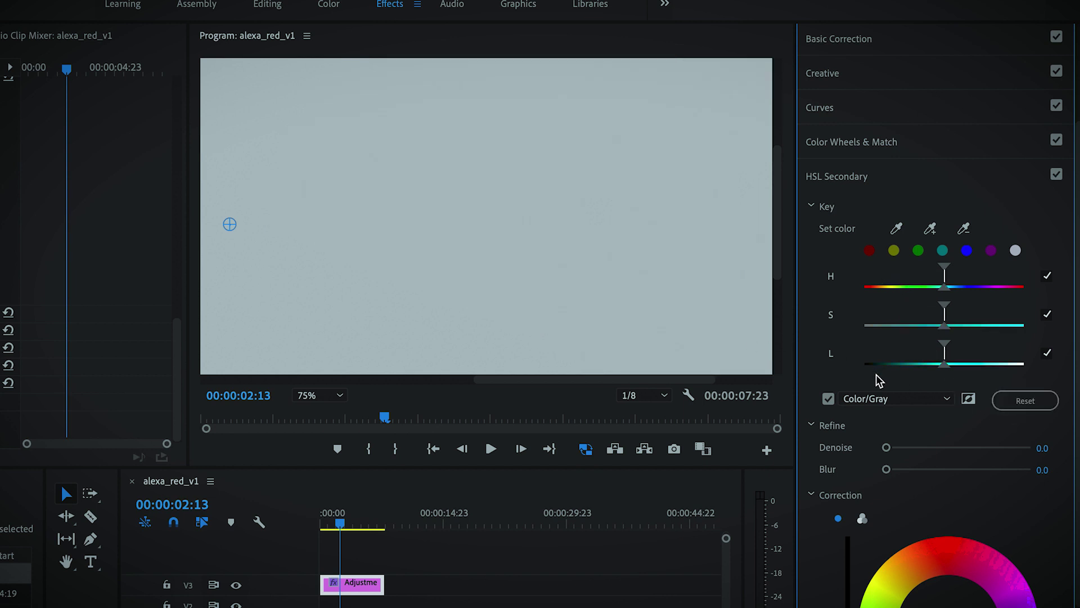
left_click(828, 398)
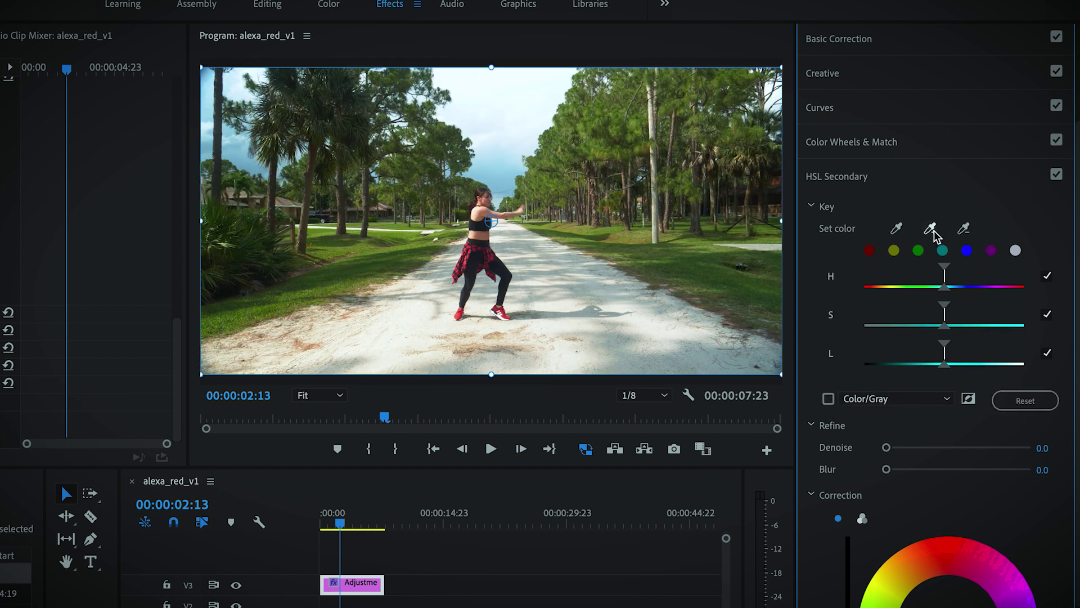
left_click(931, 229)
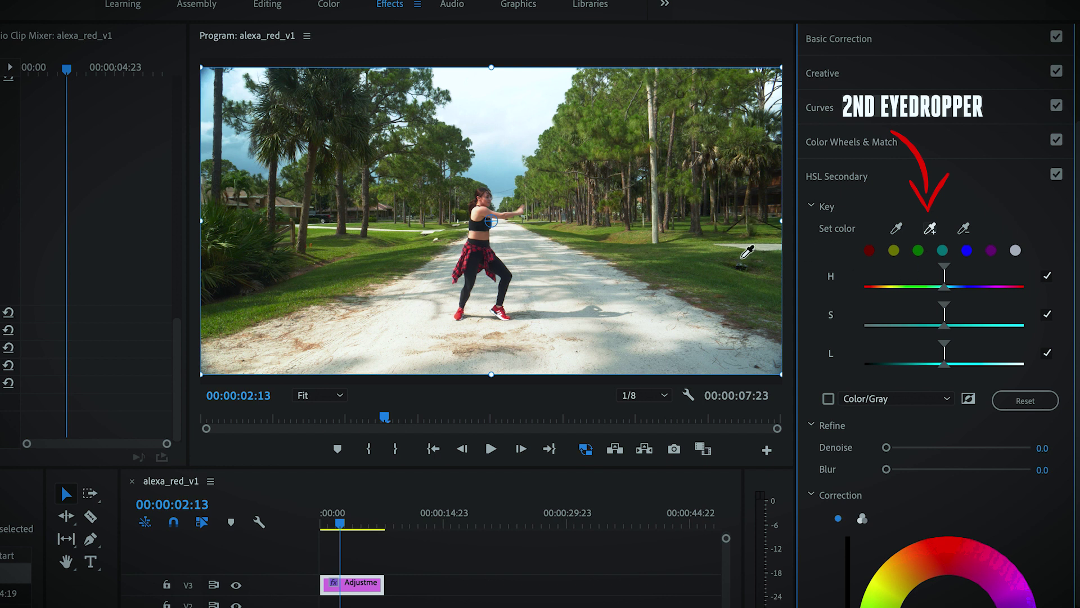
left_click(736, 292)
left_click(682, 255)
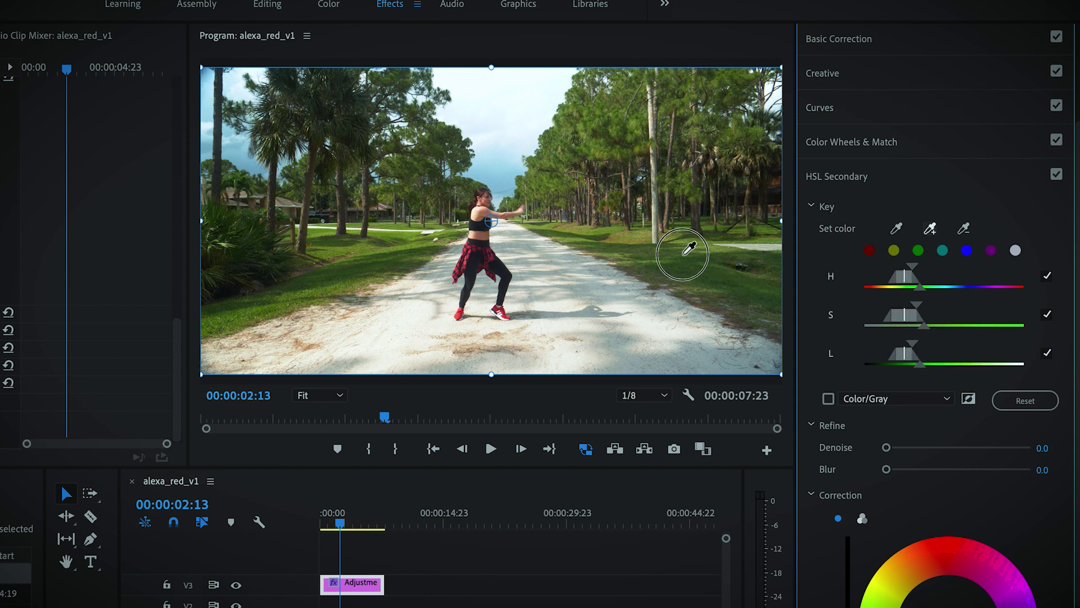
left_click(686, 272)
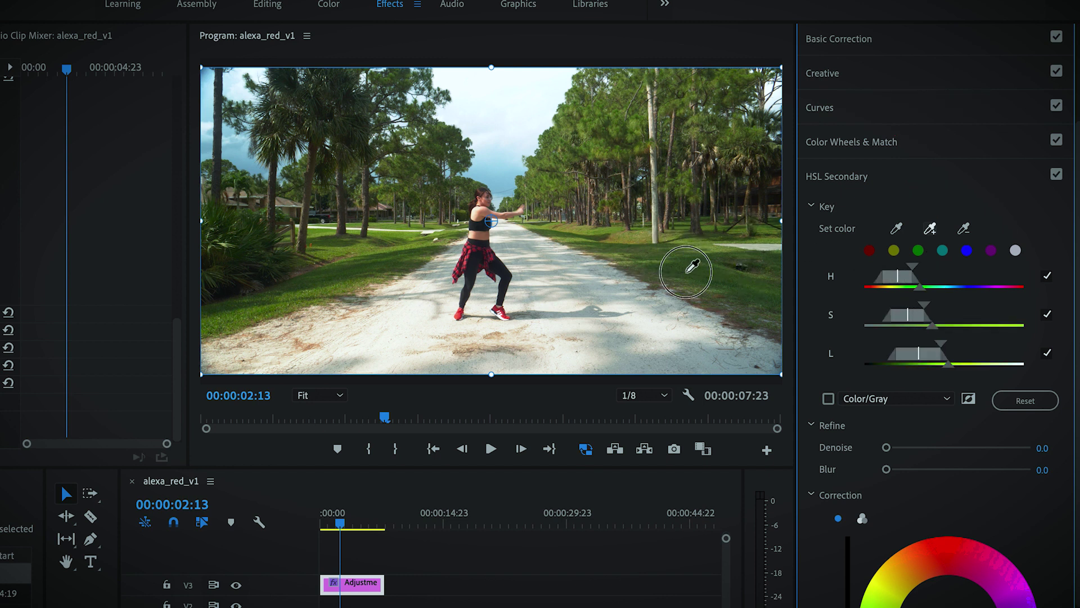
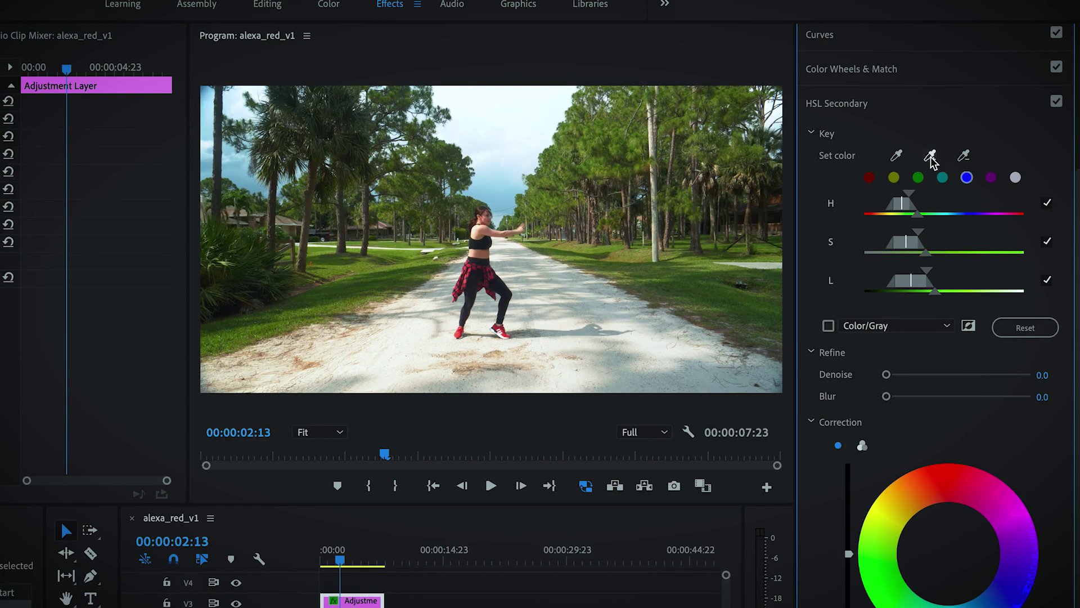
Step: Add the shaded palm bush left of the road to the key with two samples and display the Color/Gray mask
left_click(931, 157)
left_click(246, 268)
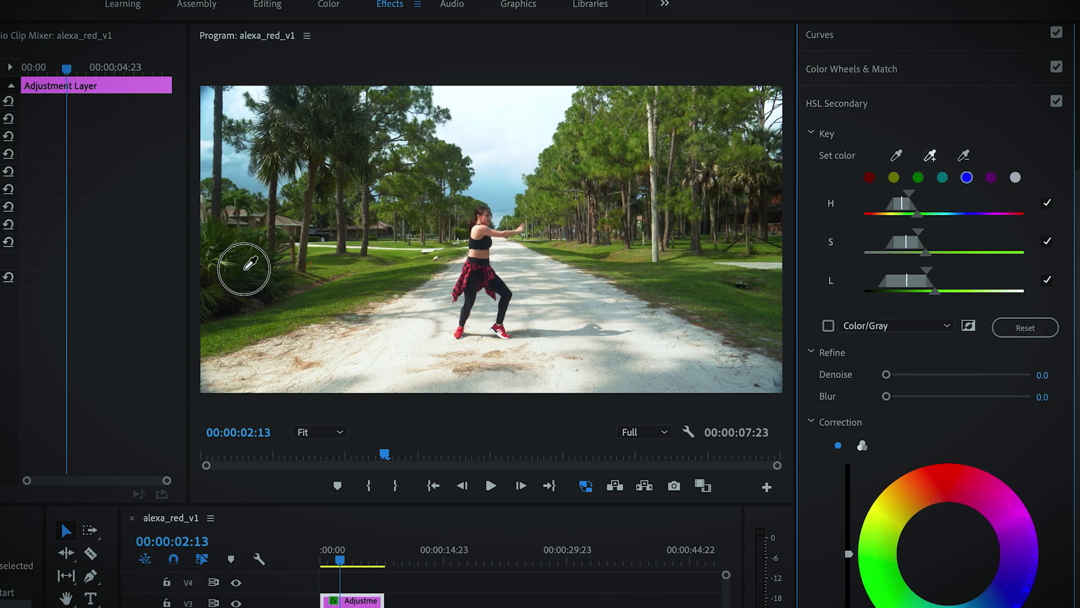
left_click(248, 246)
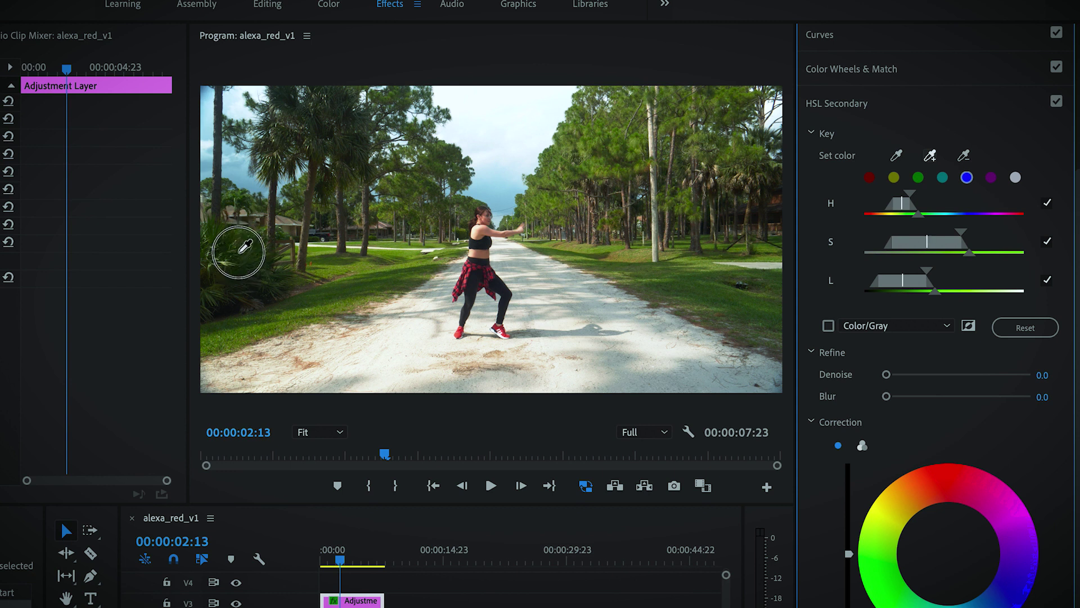
left_click(828, 329)
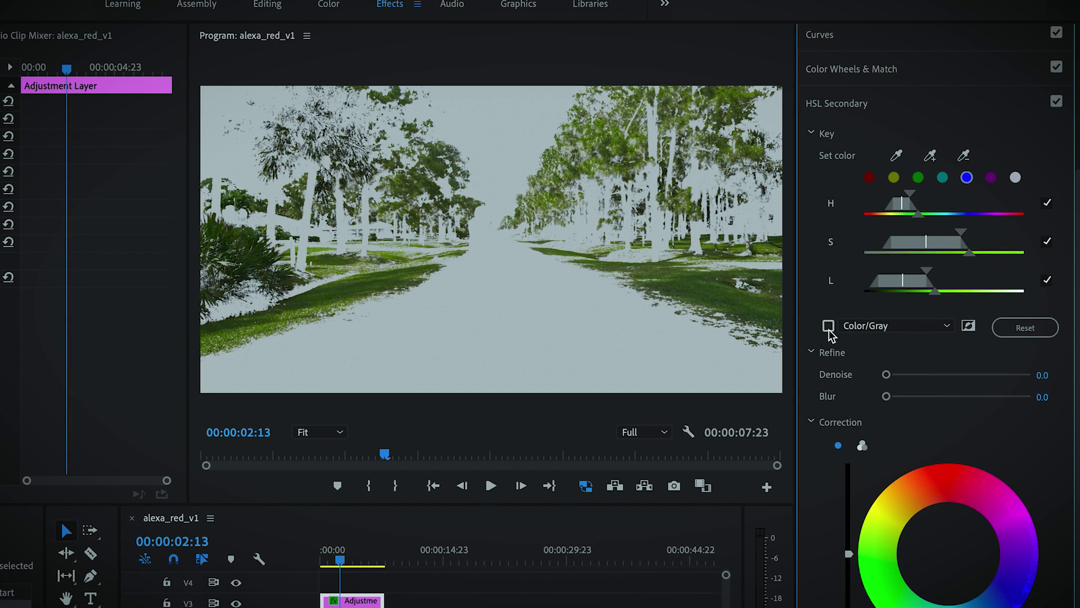
Step: Hide the mask, add the tall palm's fronds left of the road to the key, and display the mask again
left_click(829, 330)
left_click(929, 155)
left_click(318, 122)
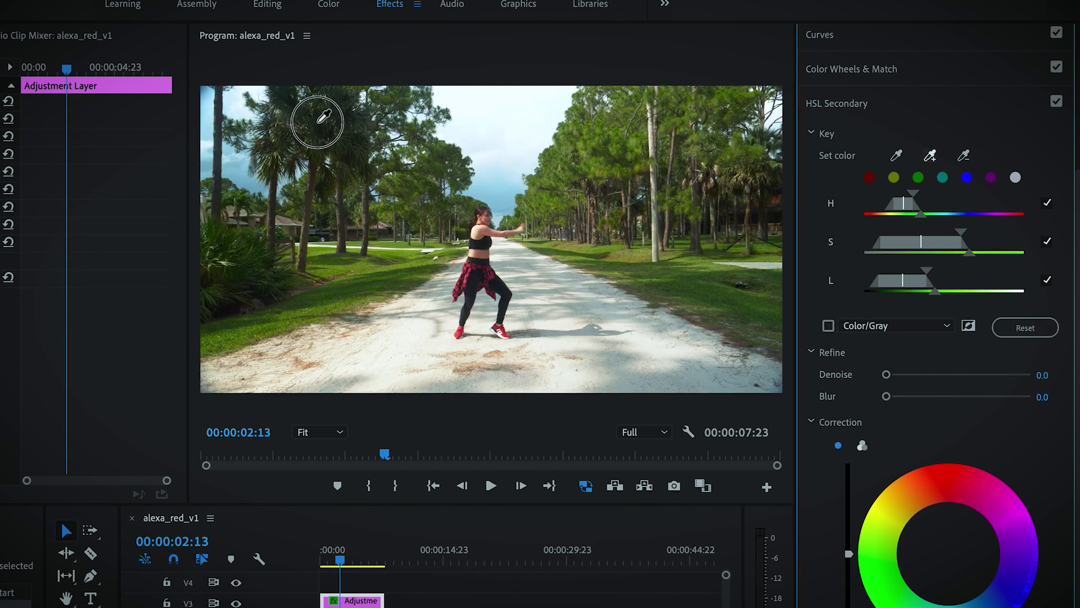
left_click(829, 327)
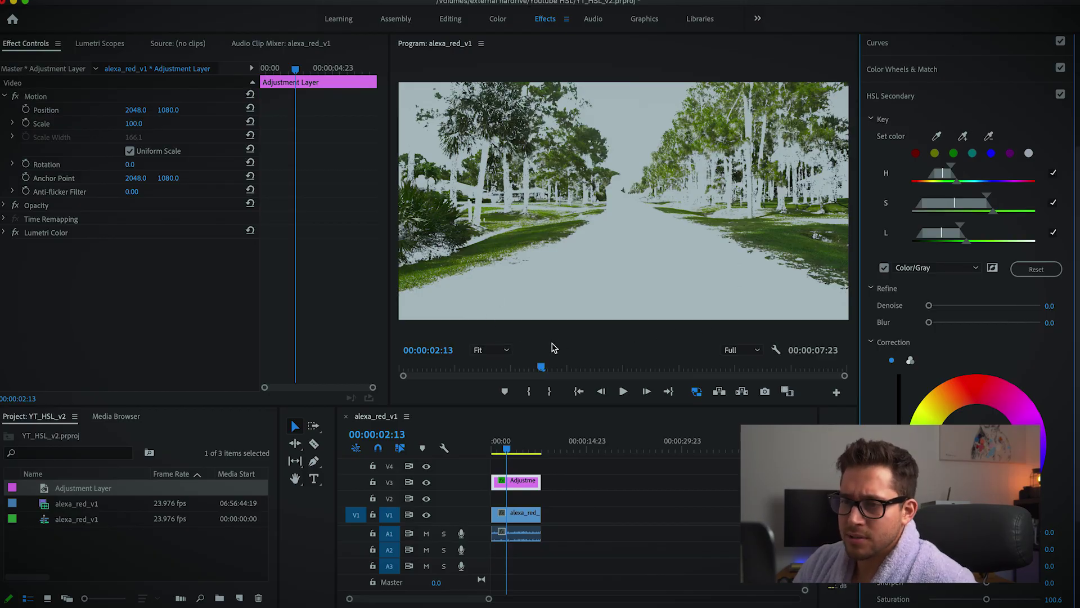
Step: Inspect the palm bush left of the road at 200%, comparing the picture with and without the key mask
scroll(414, 231, "up", 1)
scroll(414, 232, "up", 2)
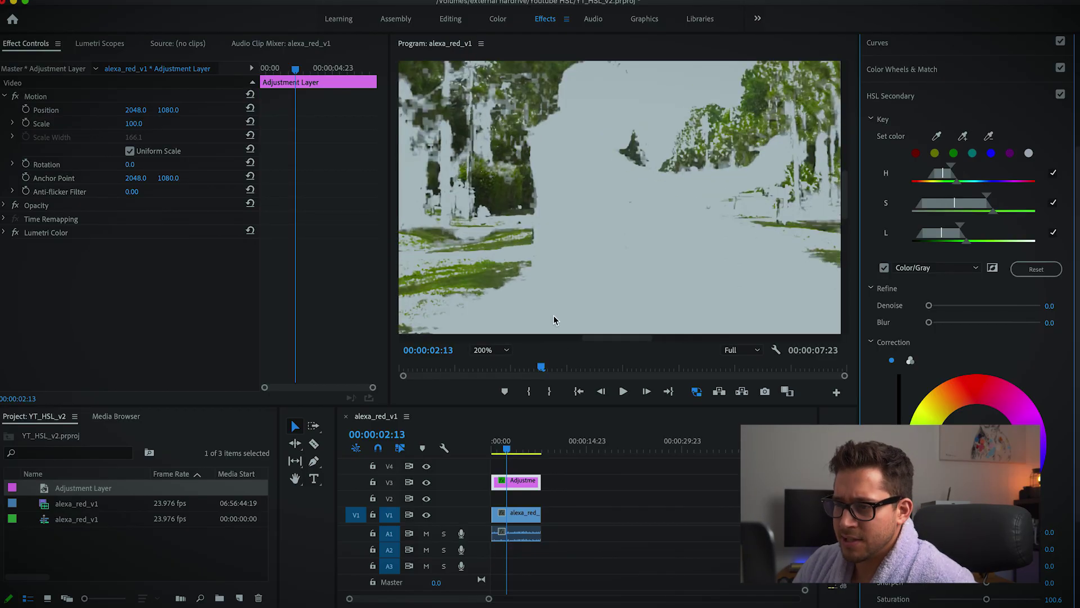
left_click_drag(622, 342, 443, 317)
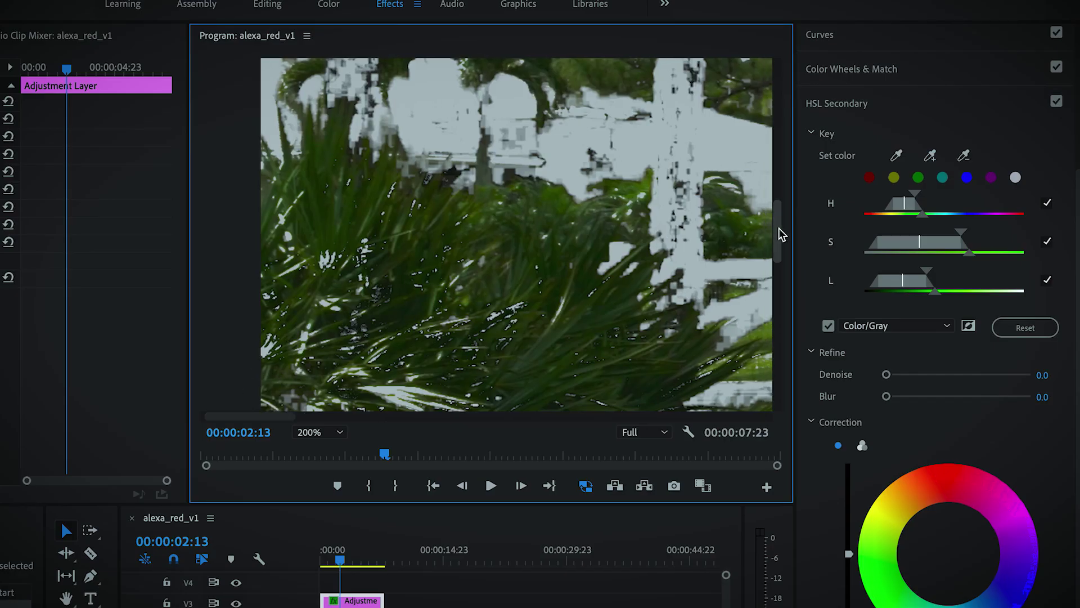
left_click_drag(779, 228, 779, 251)
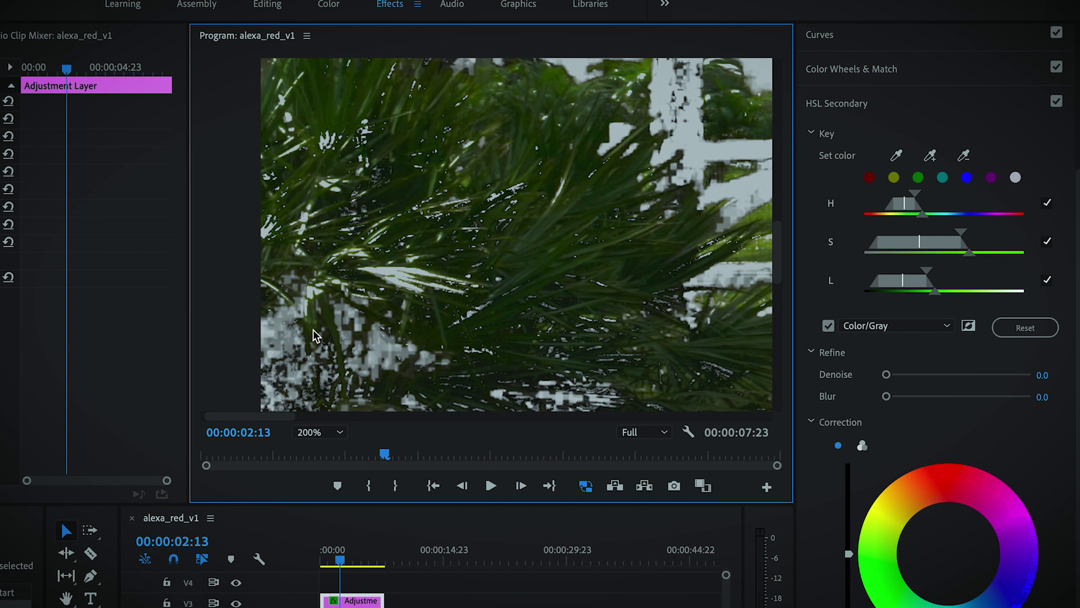
key("ctrl+z")
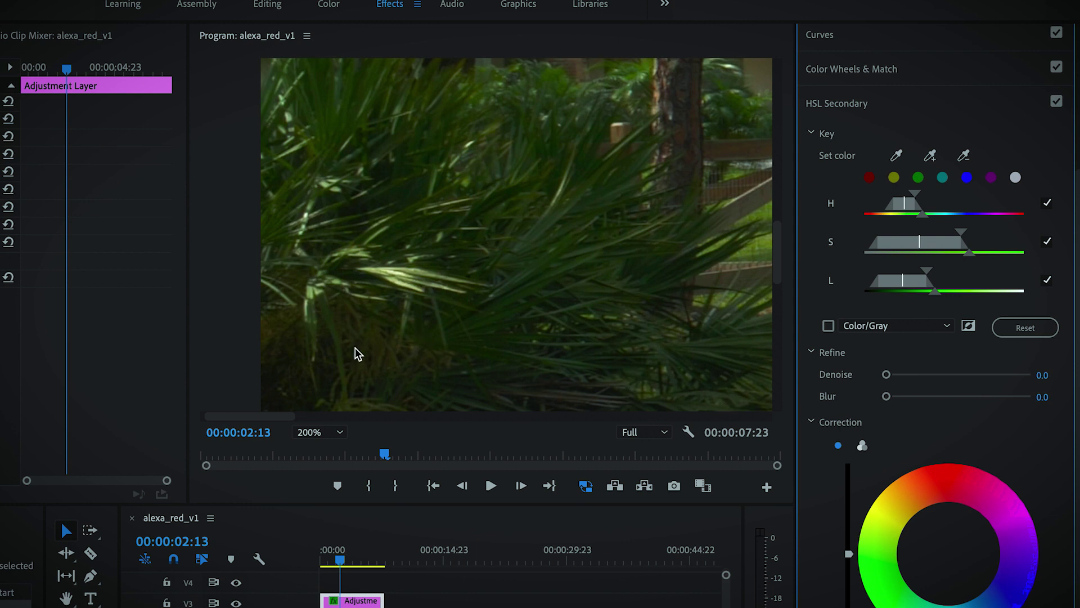
left_click(828, 326)
left_click(828, 326)
left_click(828, 327)
left_click(828, 326)
left_click(828, 327)
left_click(828, 327)
left_click(828, 328)
left_click(828, 327)
Step: Add two more samples from the bush's upper fronds to the key and display the mask
left_click(327, 147)
left_click(329, 155)
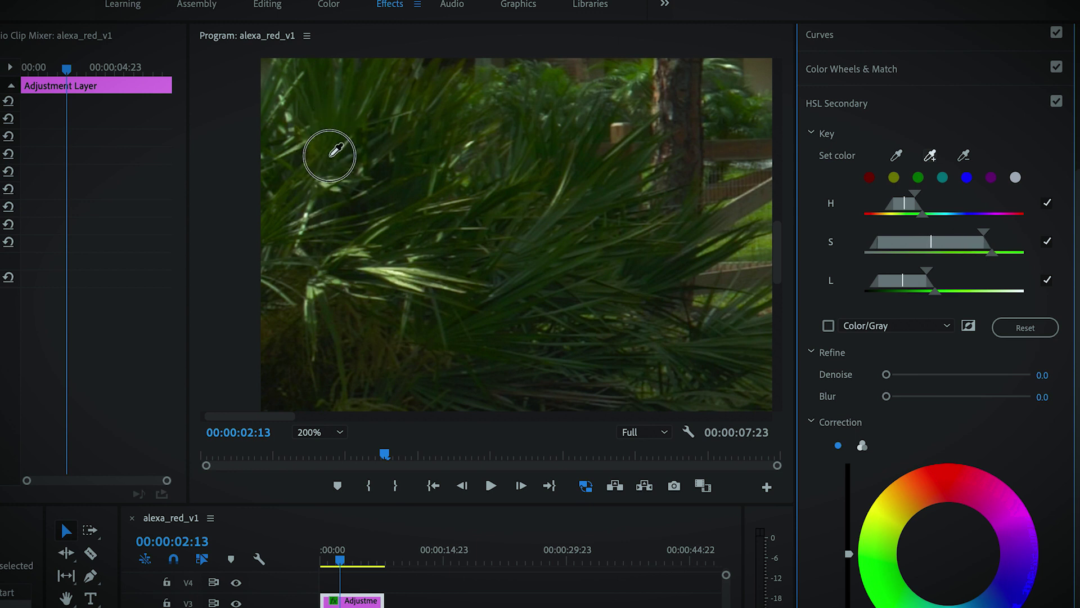
left_click(828, 326)
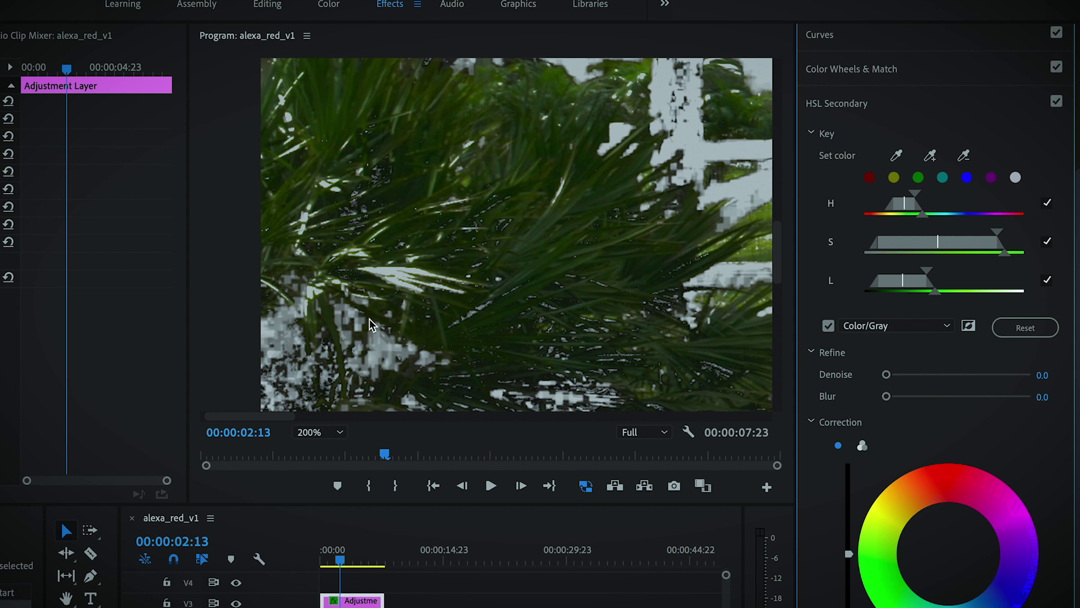
Step: Refine the key by setting Denoise to 15.0 and Blur to 3.6
left_click_drag(887, 374, 909, 397)
left_click(910, 397)
left_click_drag(909, 397, 1041, 398)
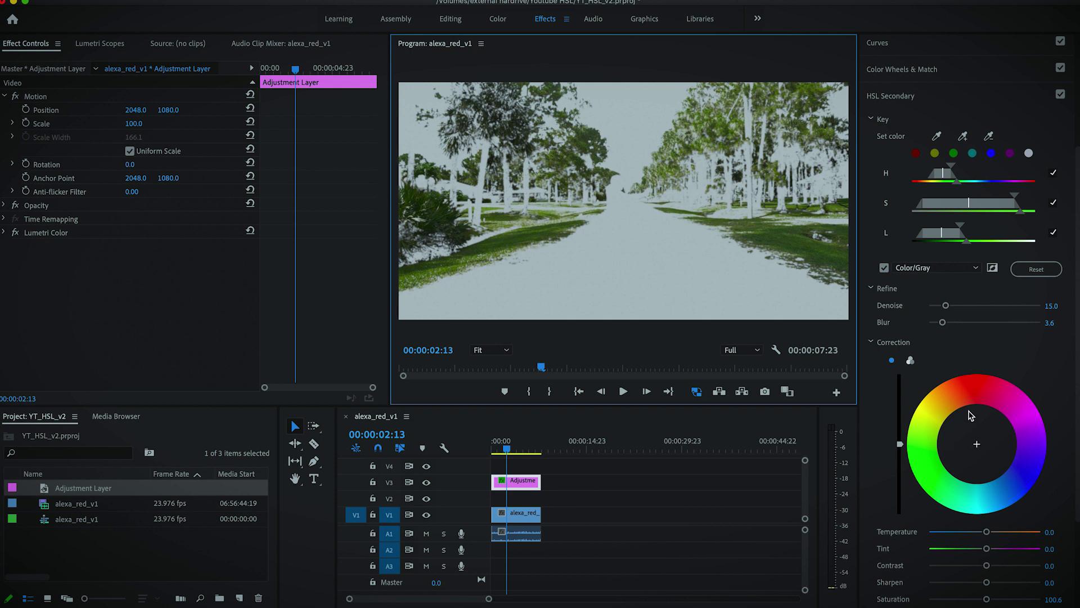
Step: Try a green shift on the keyed foliage with the correction color wheel, turn off the mask display, and reset the wheel
left_click(978, 449)
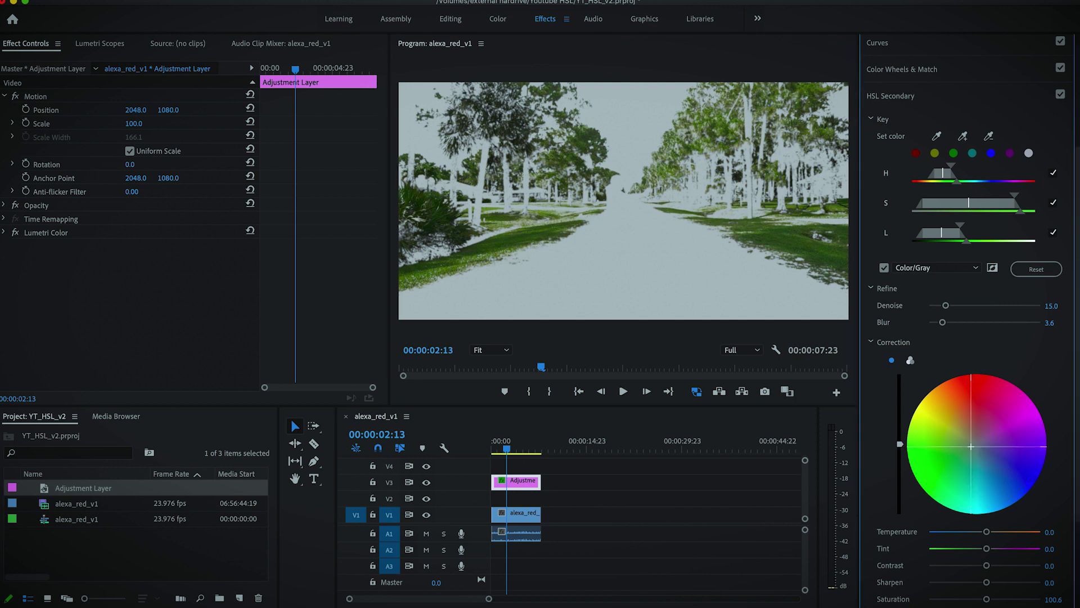
left_click_drag(971, 446, 953, 455)
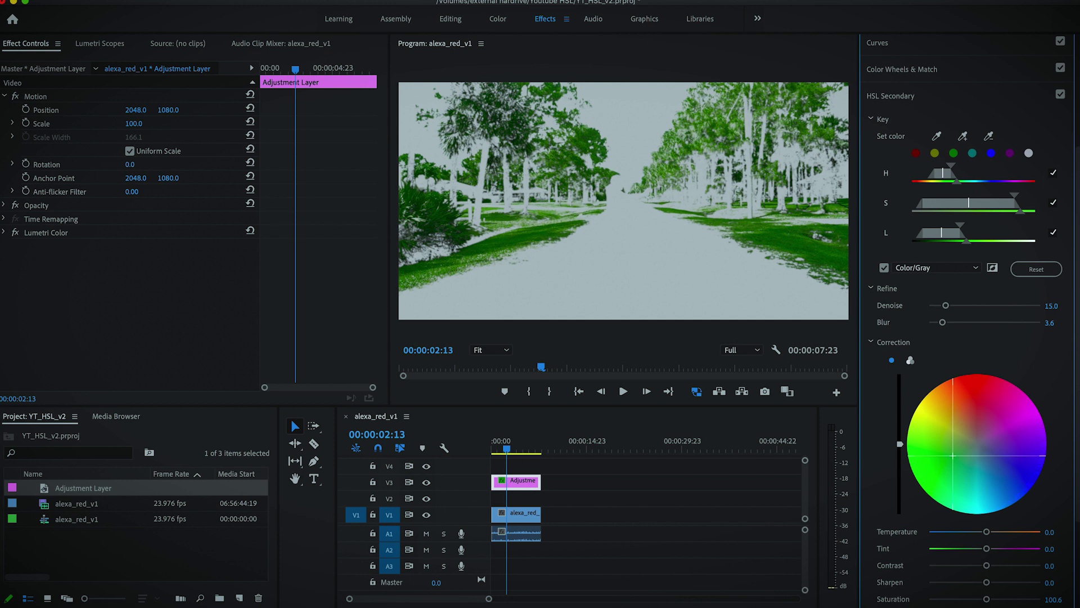
left_click(884, 267)
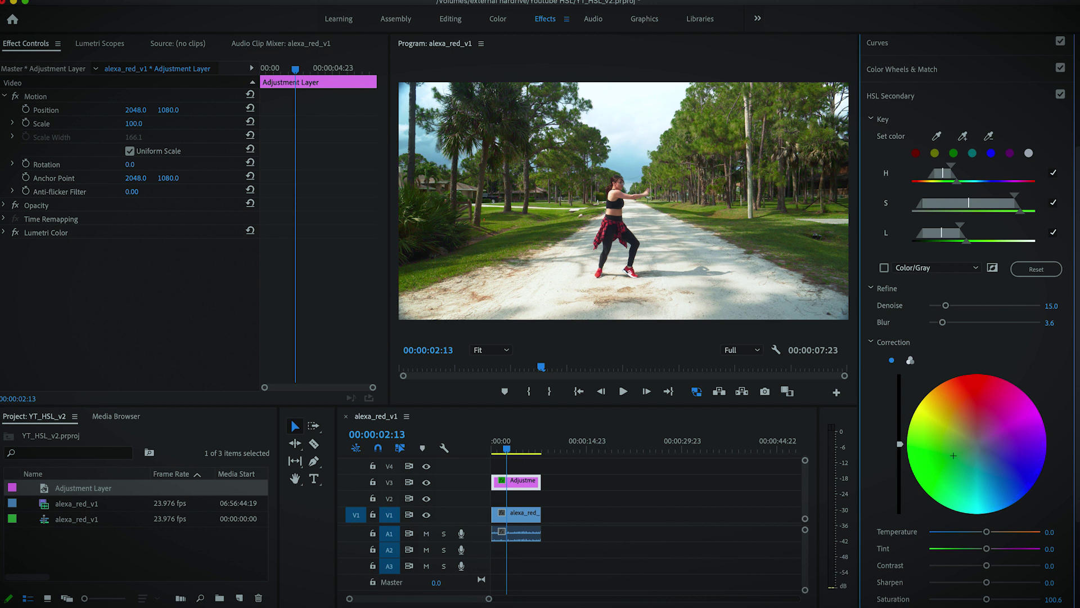
double_click(979, 441)
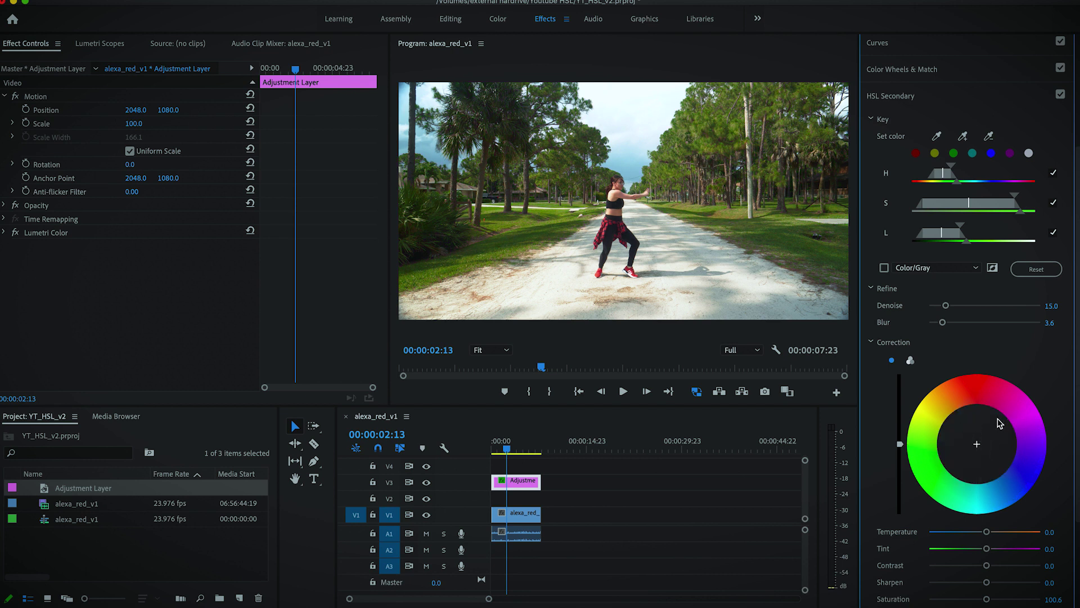
Step: Try different hues on the correction color wheel and shift the keyed foliage to a strong magenta
left_click_drag(1014, 407, 1004, 416)
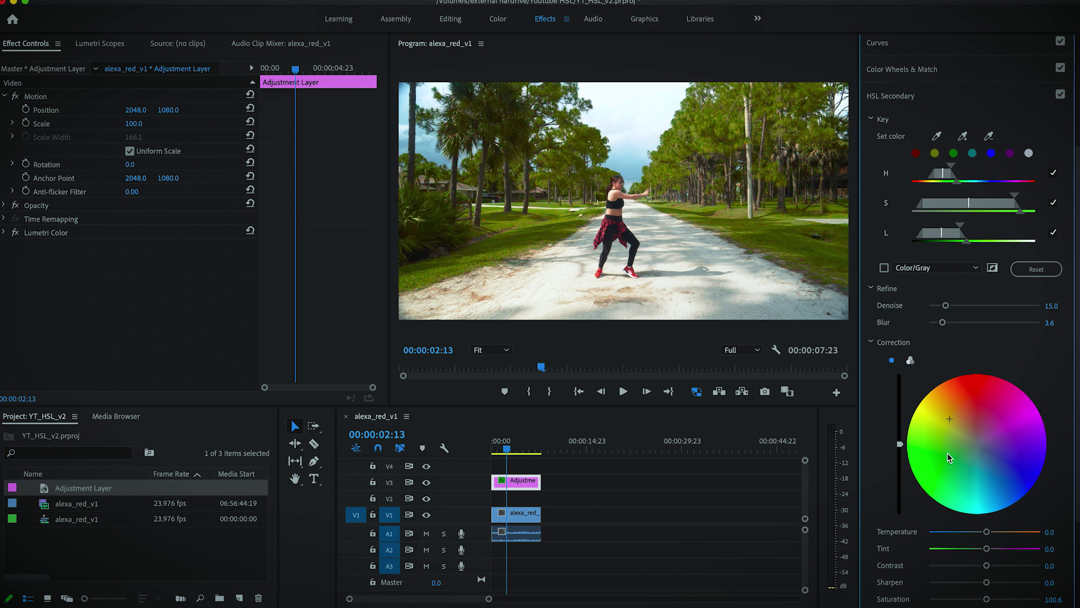
left_click_drag(946, 453, 1019, 424)
left_click_drag(1019, 423, 998, 430)
left_click_drag(998, 431, 1027, 409)
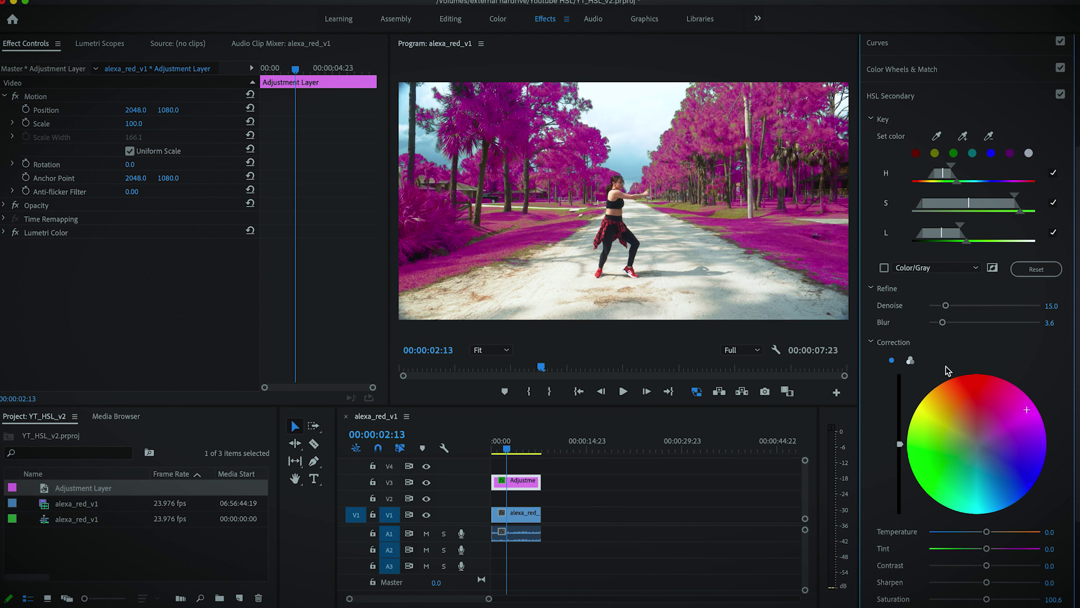
Step: Try darkening the keyed foliage and lowering the correction Temperature to -100, and reset these adjustments
scroll(887, 403, "down", 2)
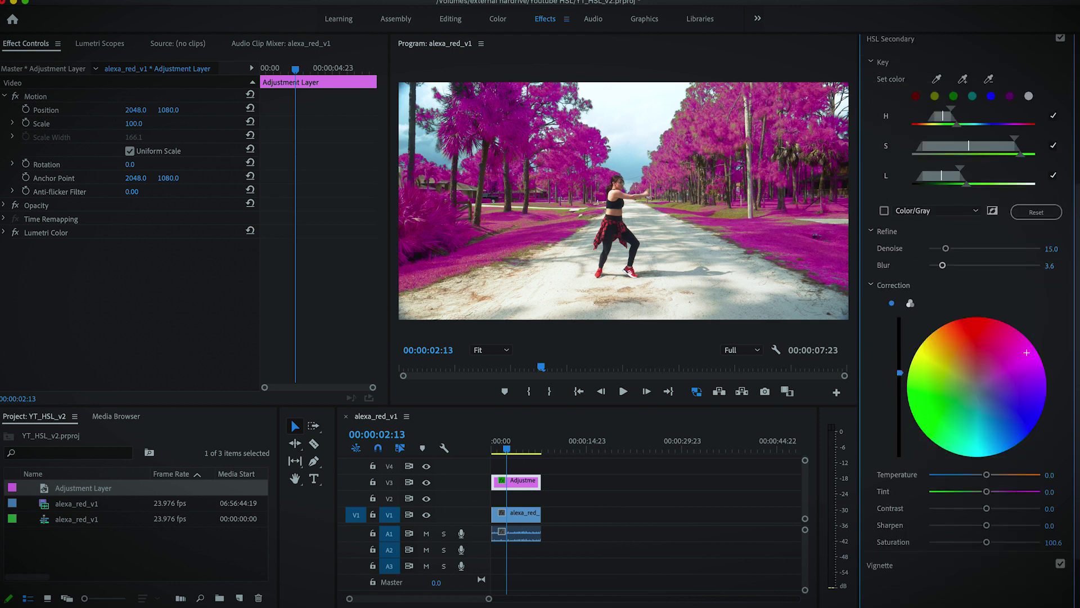
left_click_drag(900, 372, 900, 403)
left_click_drag(986, 474, 928, 475)
left_click(987, 492)
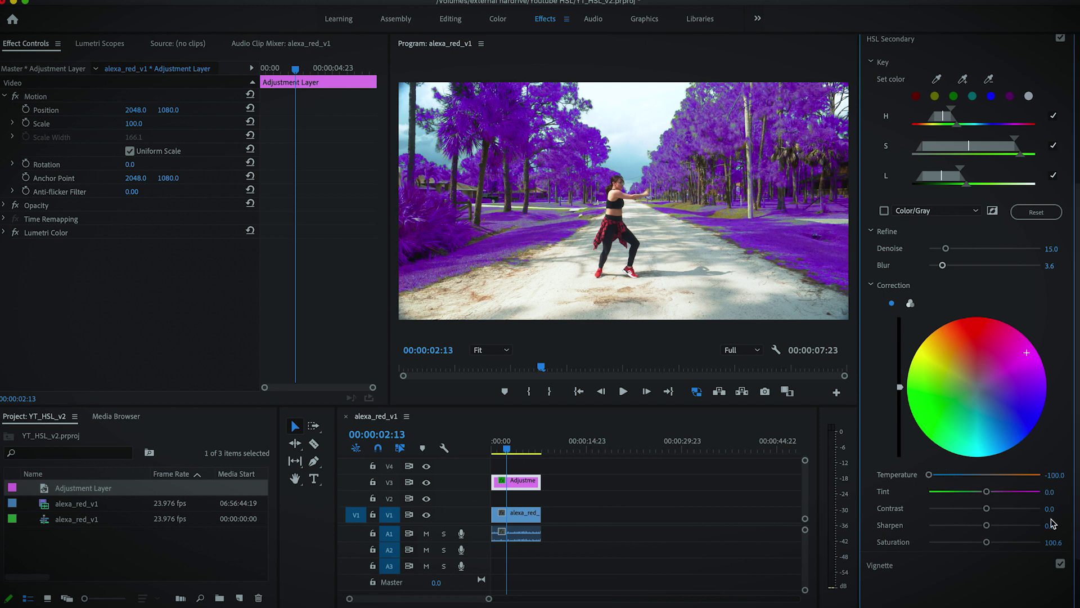
left_click_drag(988, 476, 1004, 477)
double_click(1004, 475)
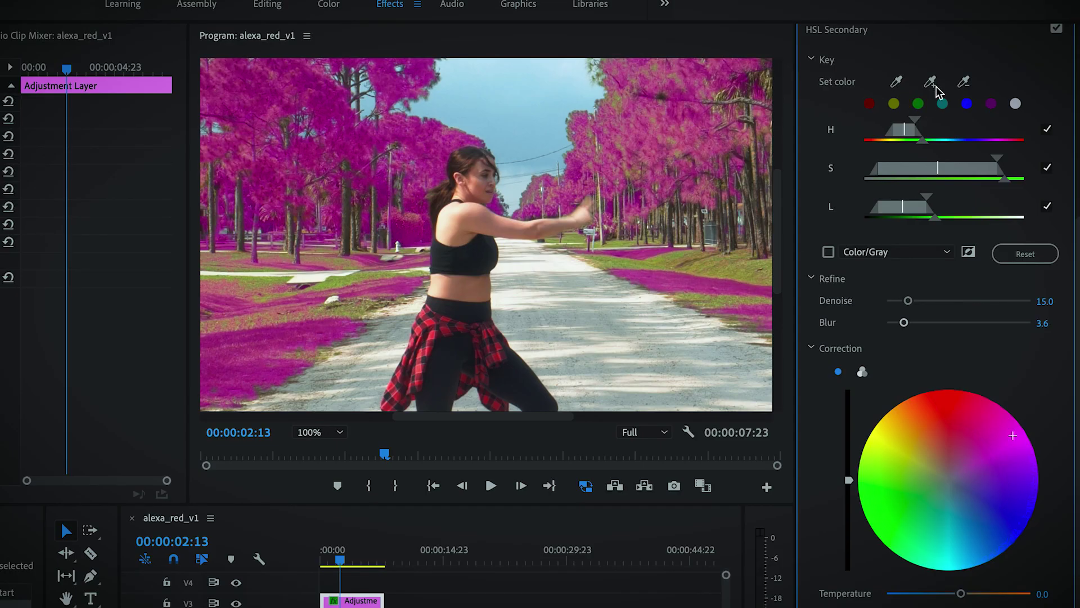
Step: Add the remaining green grass right of the road to the key and check the magenta foliage at Fit and 50% zoom
left_click(932, 83)
left_click(631, 263)
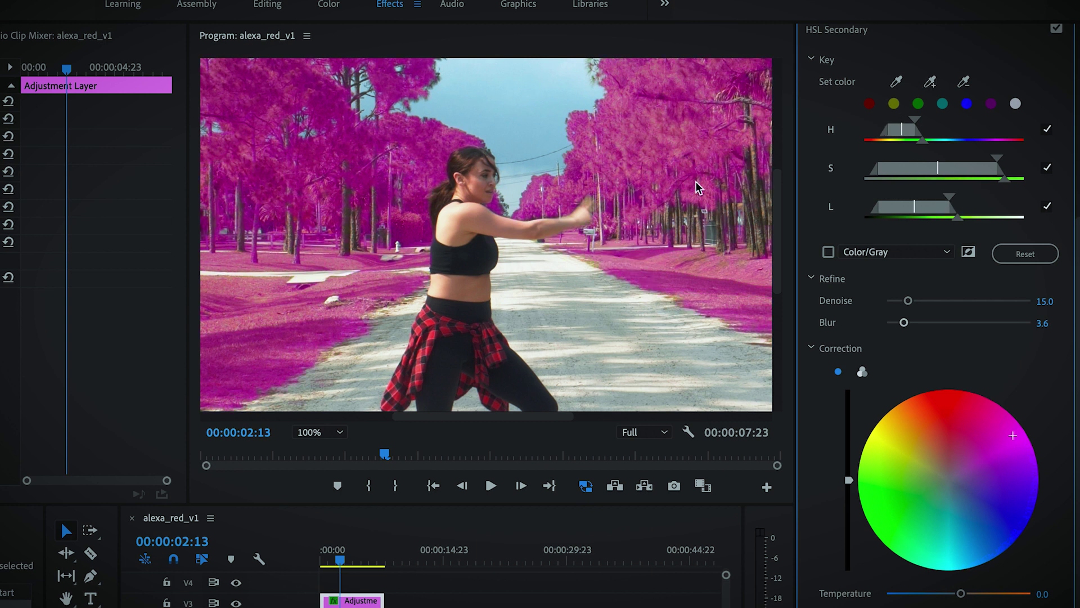
left_click(323, 438)
left_click(323, 450)
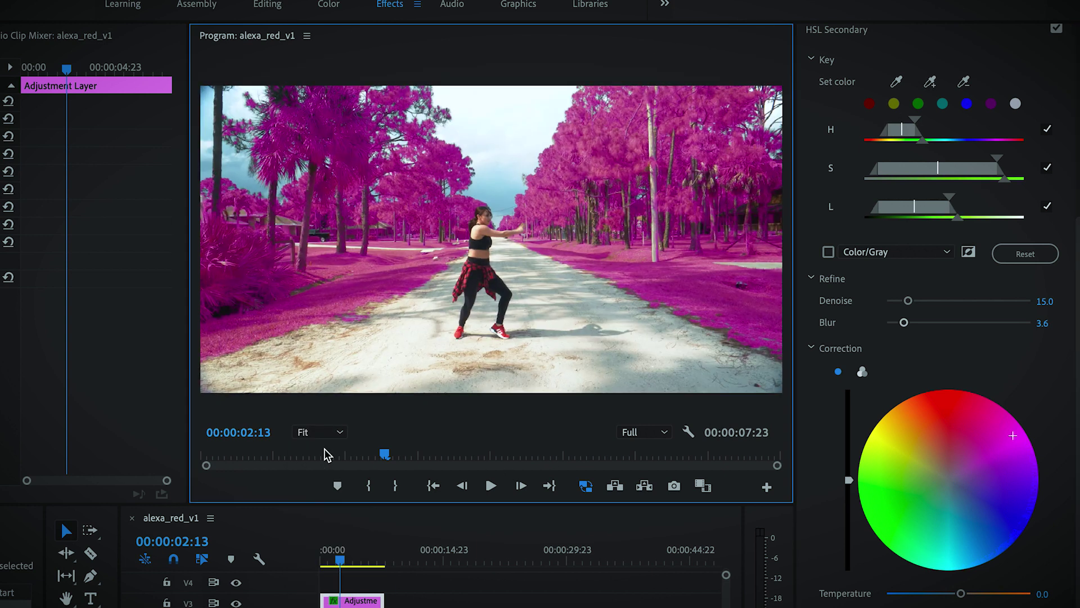
key("=")
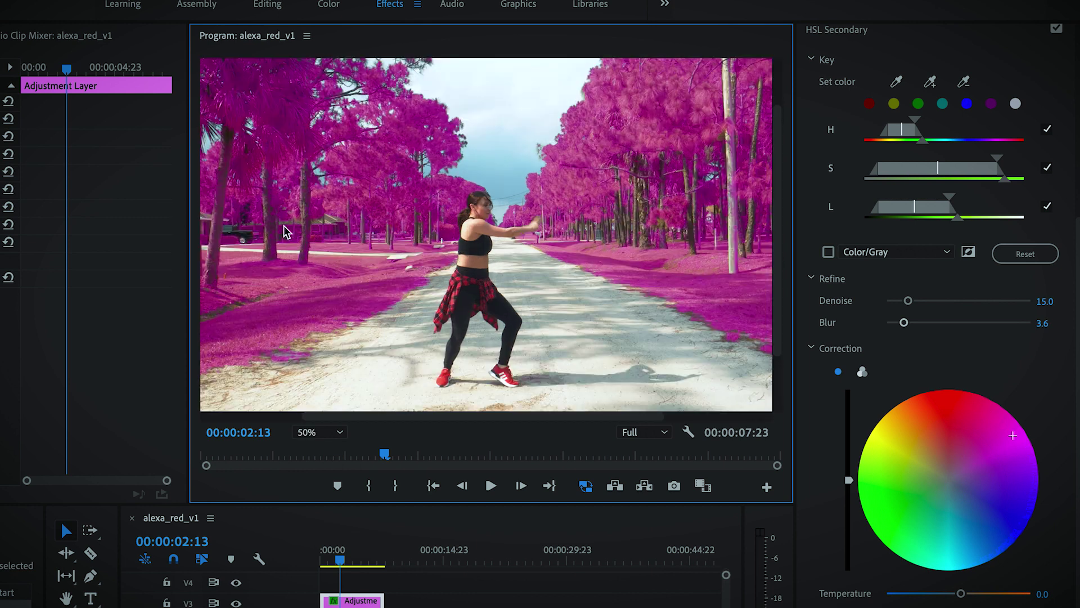
Step: Check the foliage key at 100% zoom around the palm trees, then slightly narrow its saturation range and widen its luminance range
left_click(555, 419)
left_click_drag(556, 419, 485, 417)
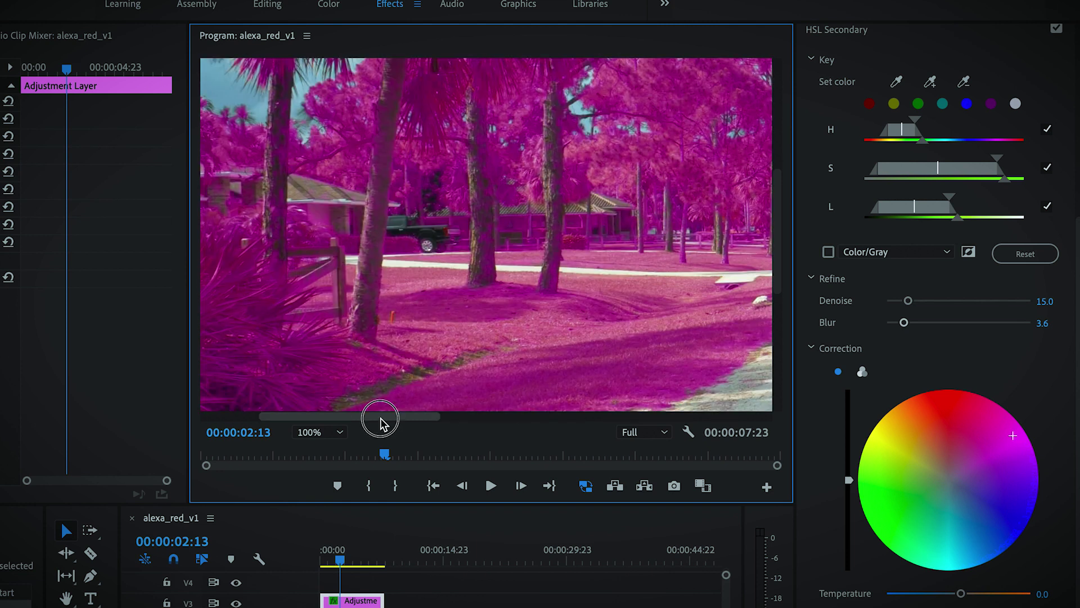
left_click_drag(380, 419, 359, 419)
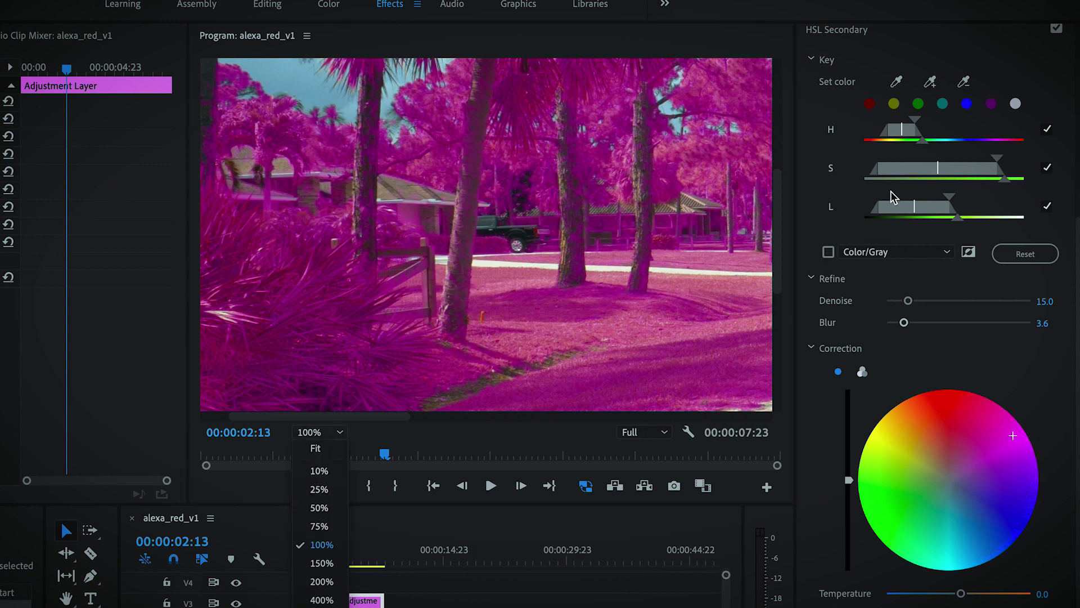
left_click(435, 526)
left_click(360, 600)
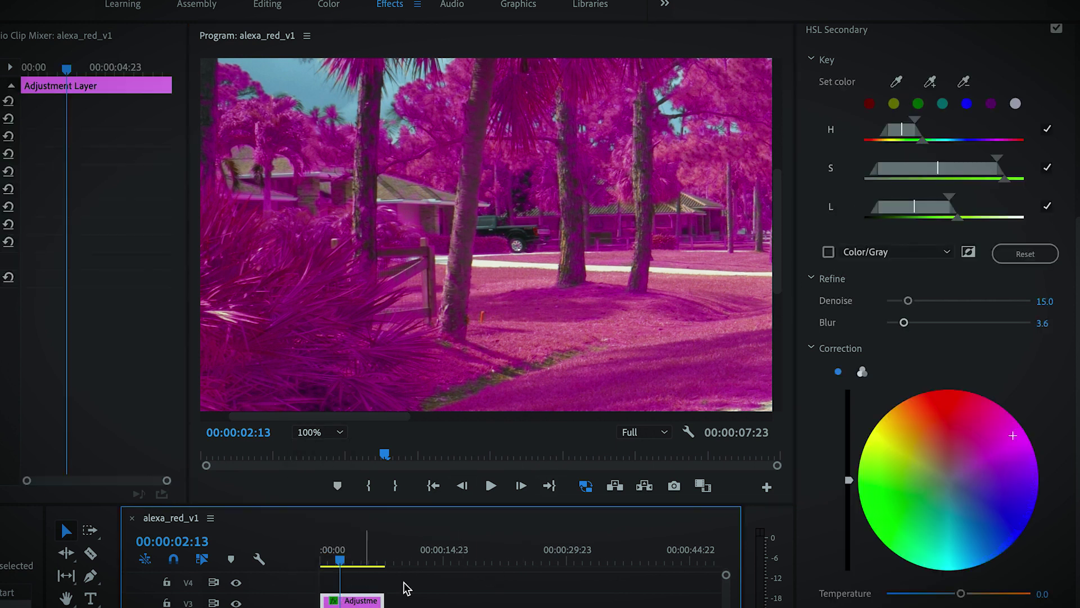
left_click_drag(991, 162, 986, 162)
mouse_move(959, 221)
left_mouse_down()
mouse_move(945, 200)
mouse_move(956, 203)
left_mouse_up()
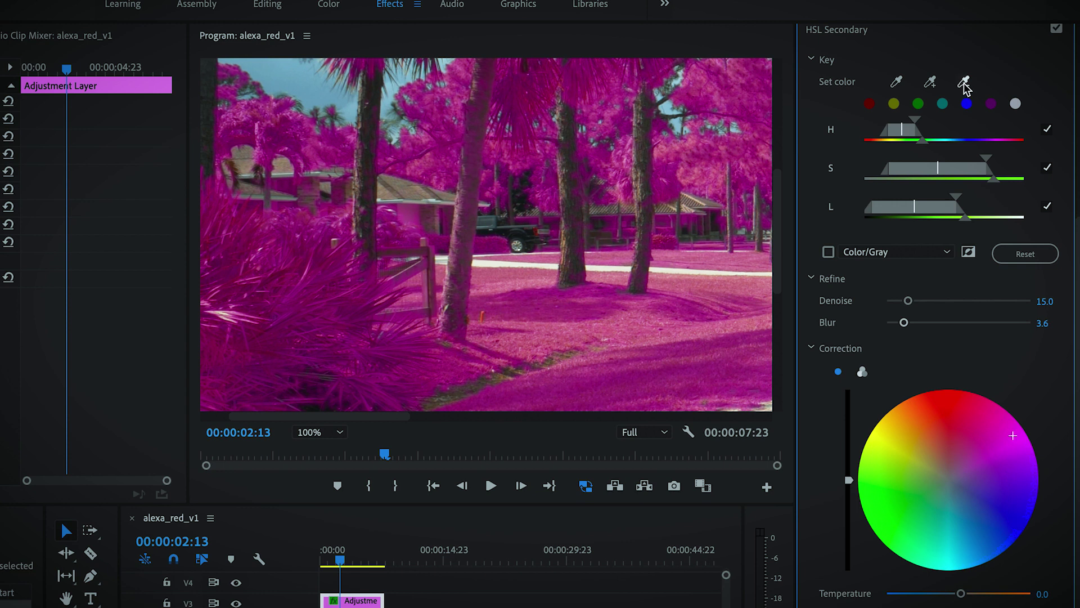
left_click(963, 84)
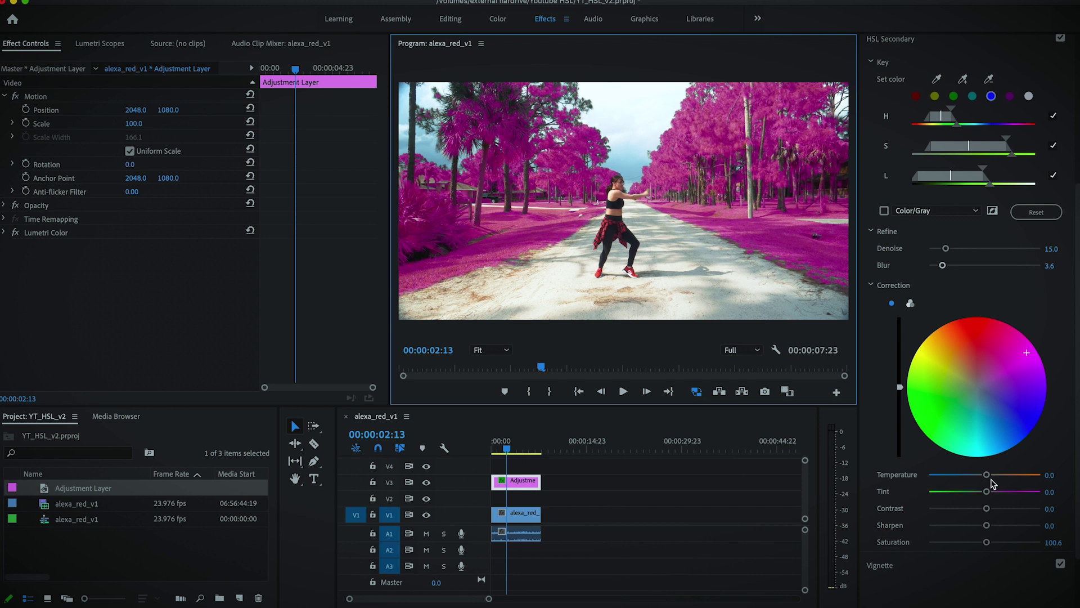
Step: Try correction Temperature at -100 and 52.6, Tint at 22.5, Sharpen at -19.1 and a lower Saturation on the keyed foliage
left_click_drag(987, 474, 885, 475)
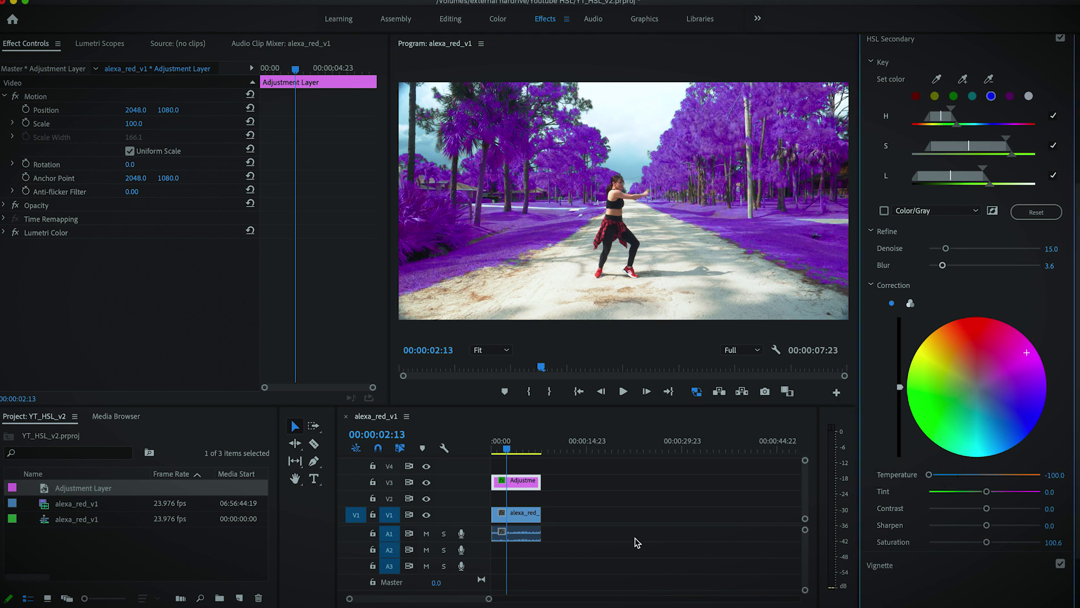
left_click_drag(1010, 475, 974, 526)
left_click(1014, 474)
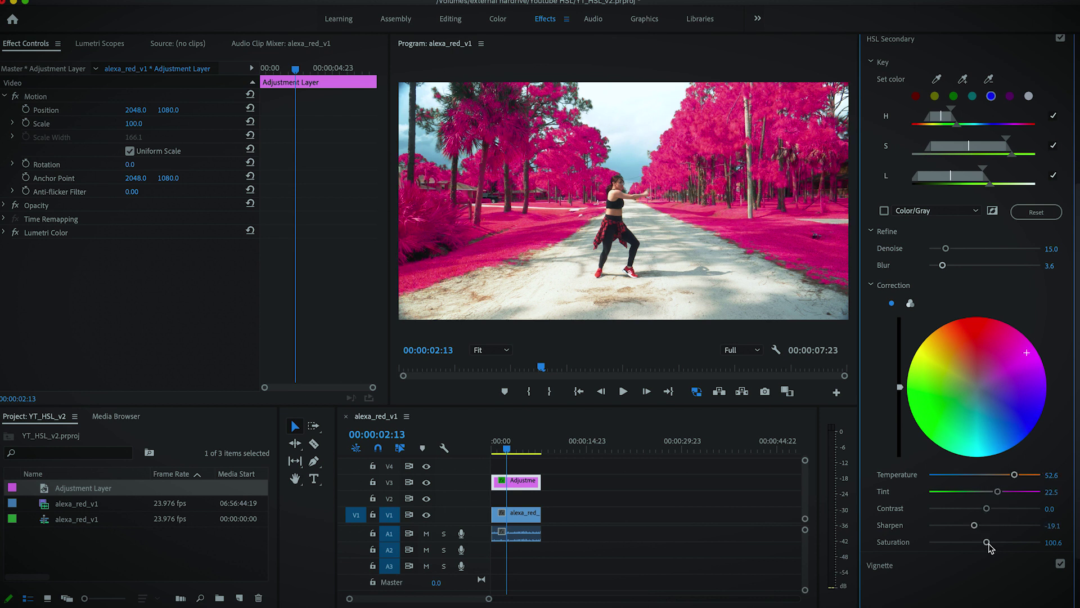
left_click_drag(1047, 543, 782, 552)
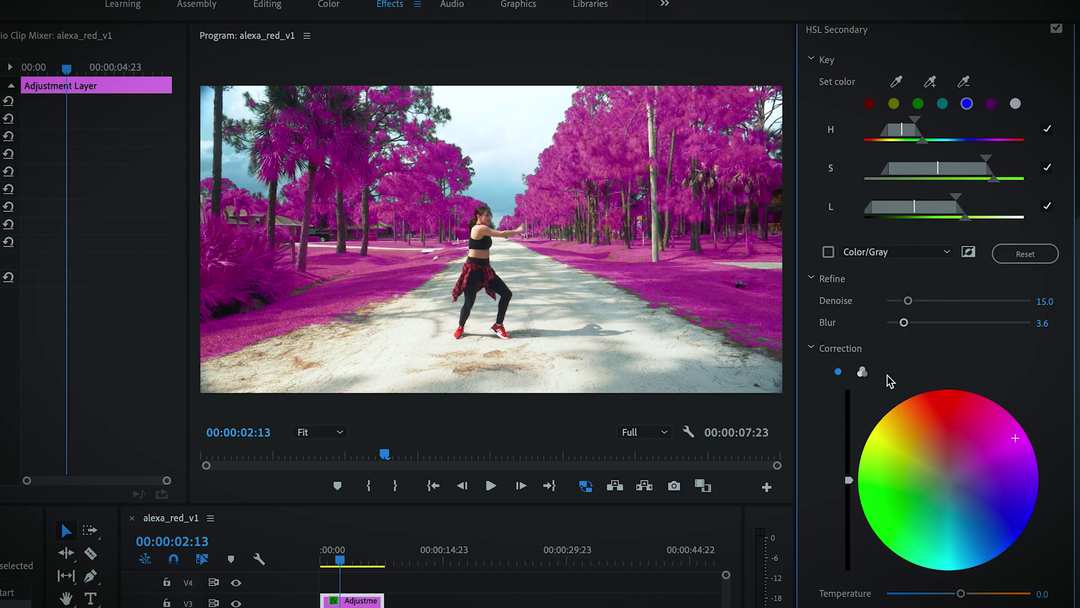
Step: Use the three-way correction color wheels to turn the foliage purple, pushing the shadows toward blue and the highlights toward green
left_click(862, 373)
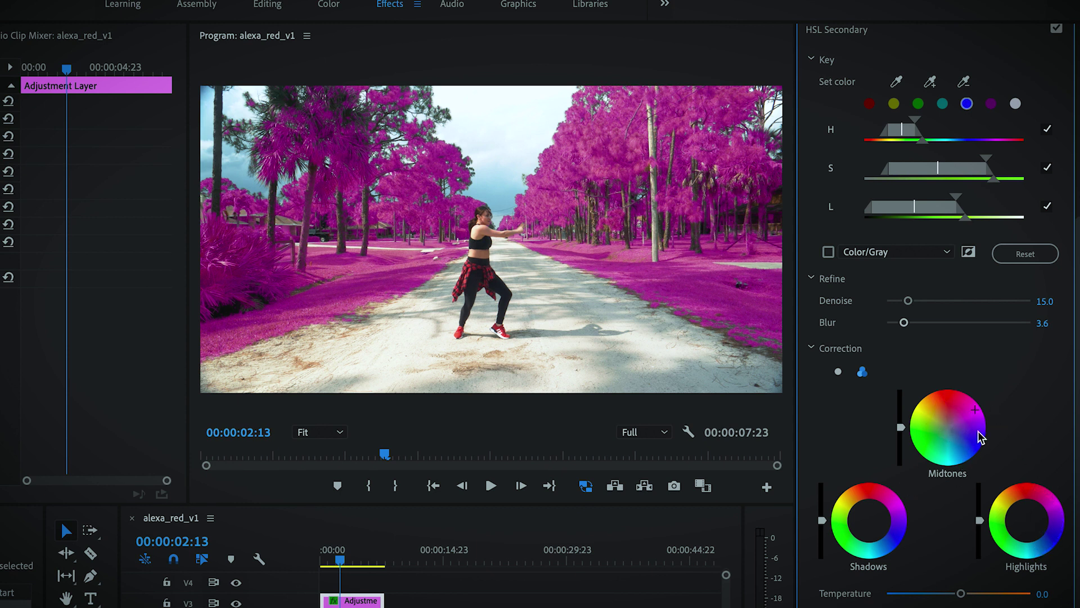
left_click(838, 373)
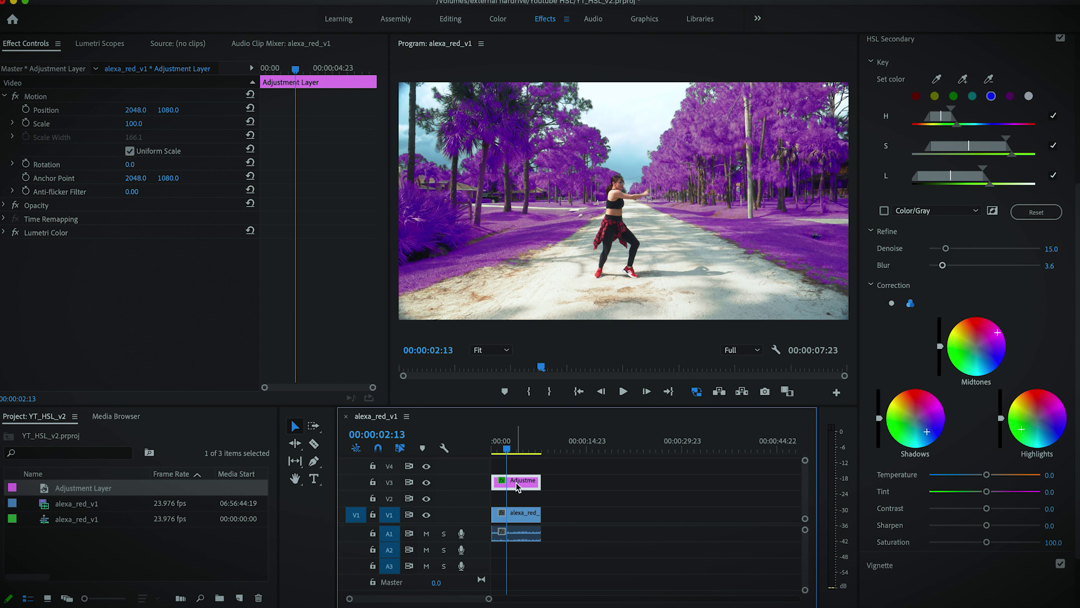
Step: Add a second Lumetri Color effect to the adjustment layer on V3
left_click(925, 58)
left_click(898, 48)
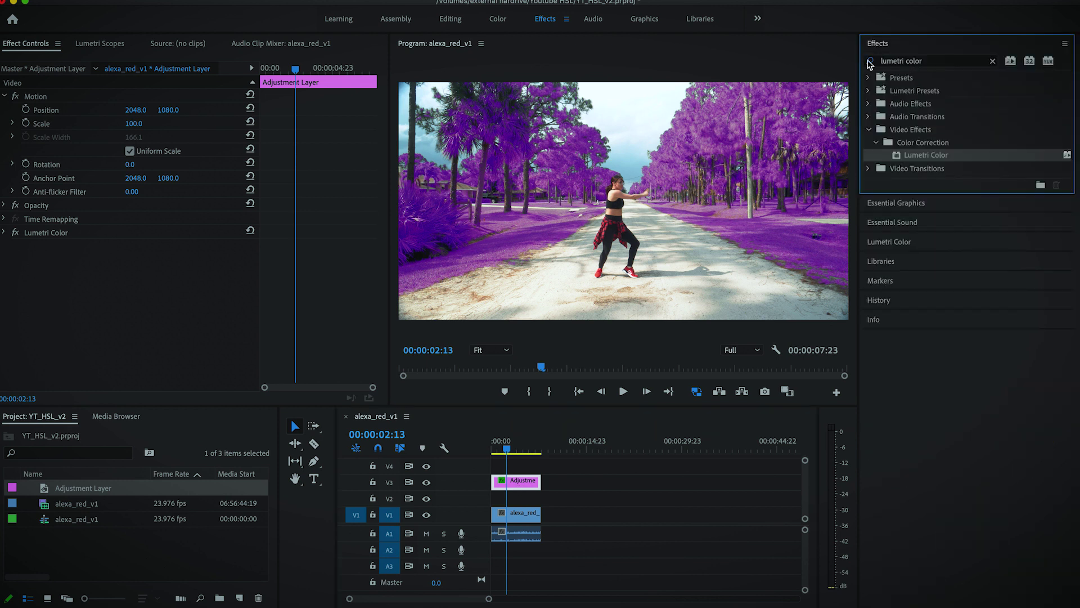
left_click_drag(932, 162, 520, 480)
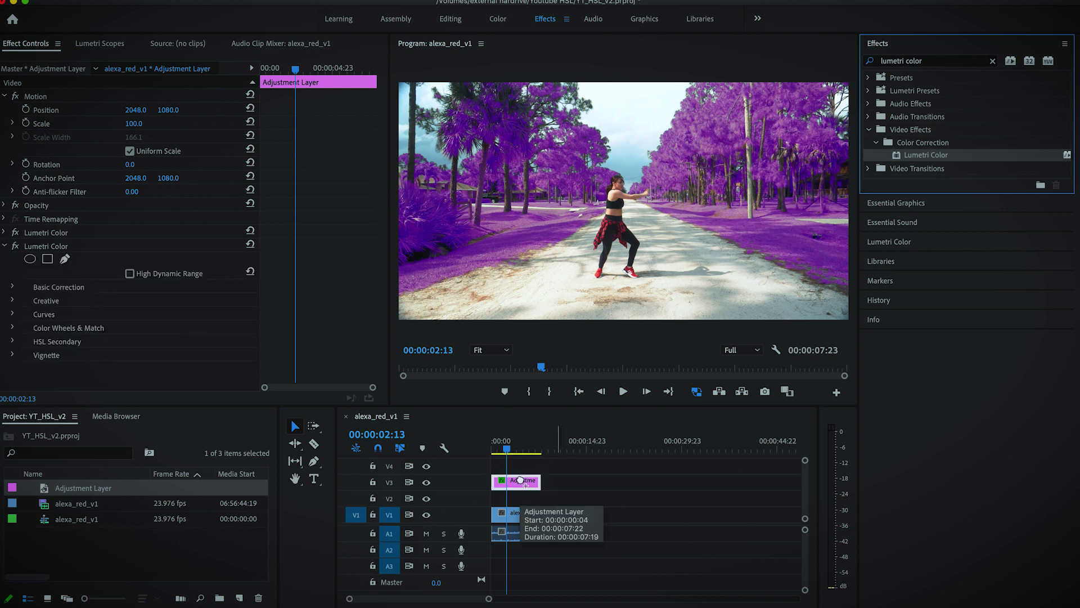
Step: Rename the first Lumetri Color effect as "tree" and the second one as "shoes"
right_click(54, 234)
left_click(70, 248)
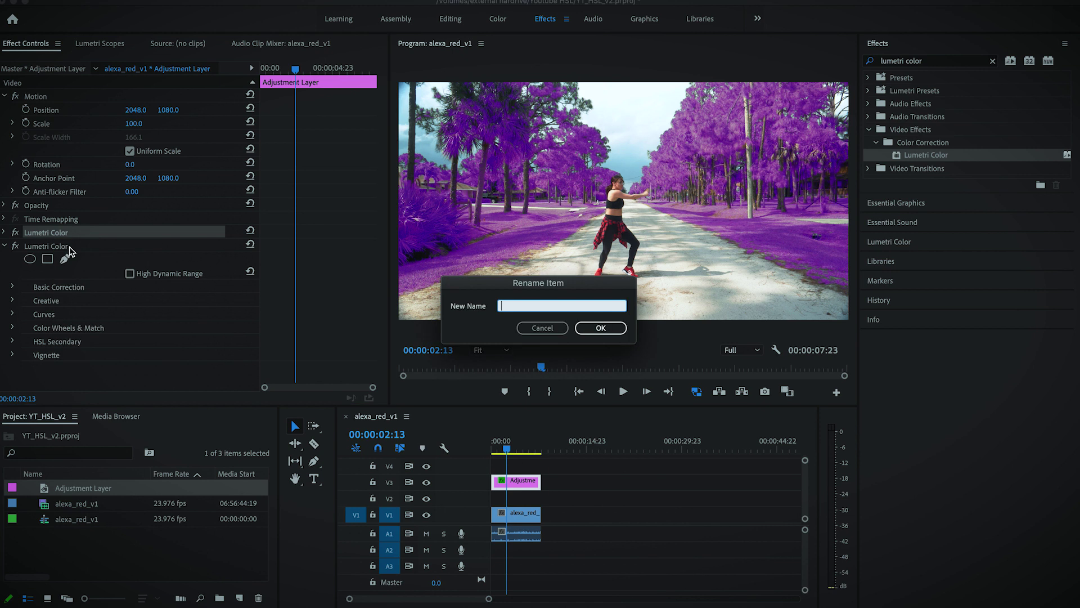
type("tree")
key("Return")
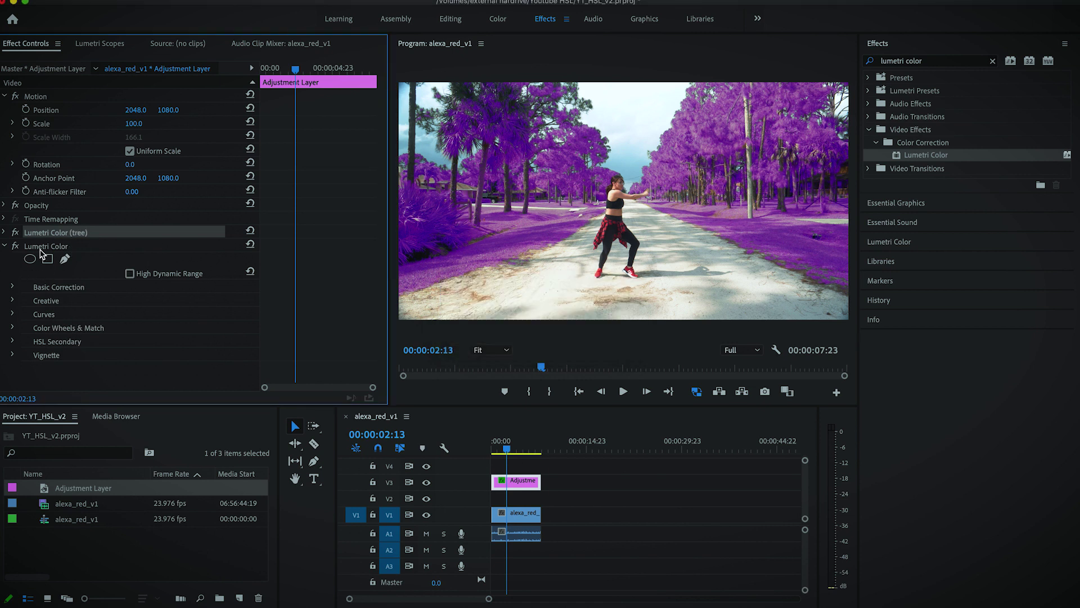
right_click(63, 248)
left_click(77, 266)
type("shoes")
key("Return")
Step: Expand the HSL Secondary settings of the shoes effect and open its Lumetri Color controls
left_click(13, 341)
scroll(74, 264, "down", 3)
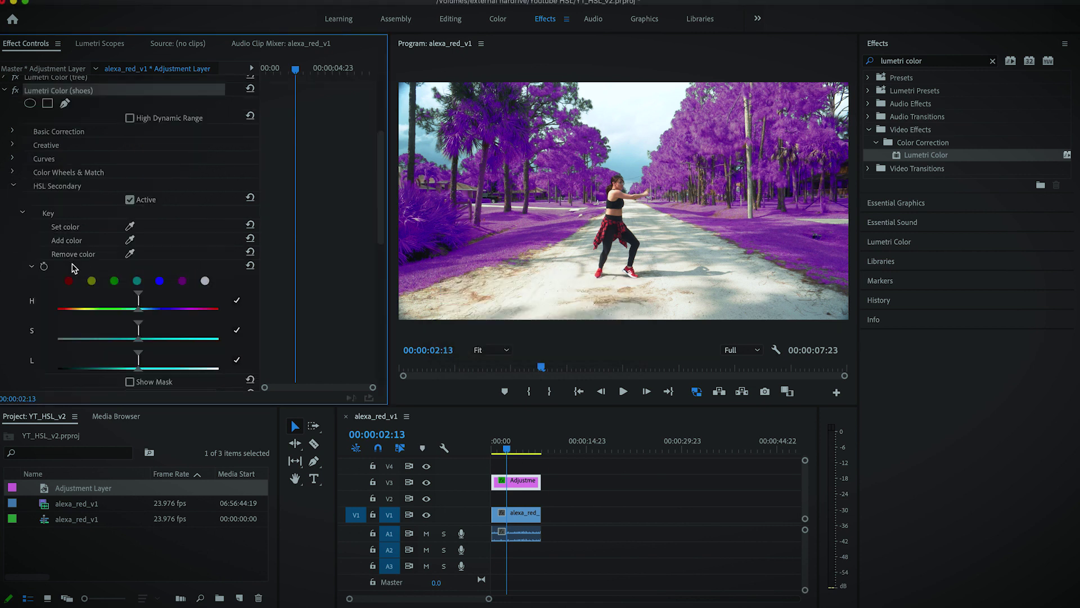
scroll(61, 195, "down", 2)
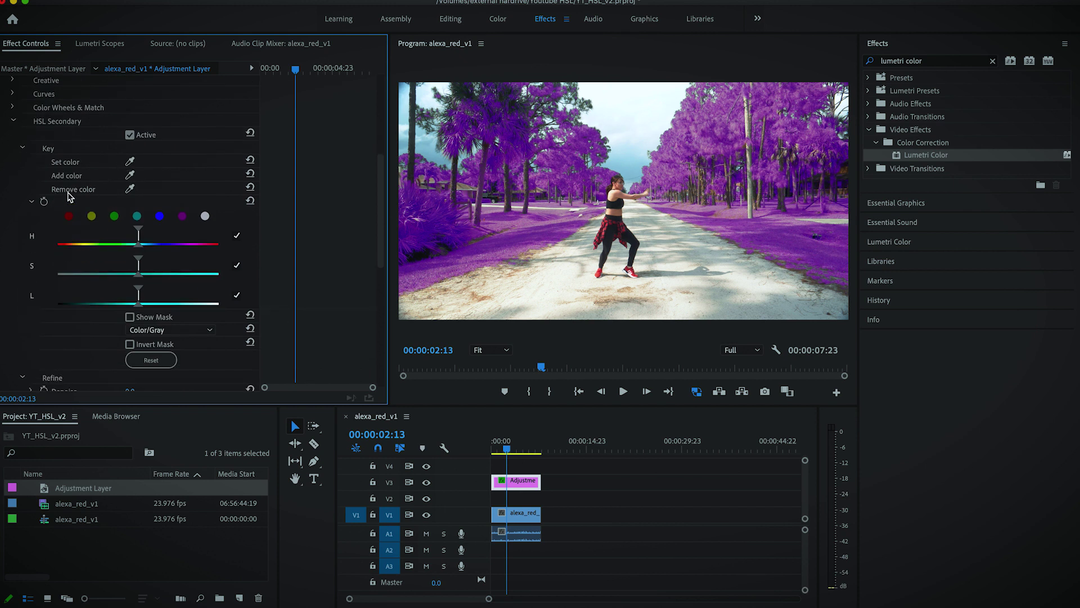
left_click(889, 242)
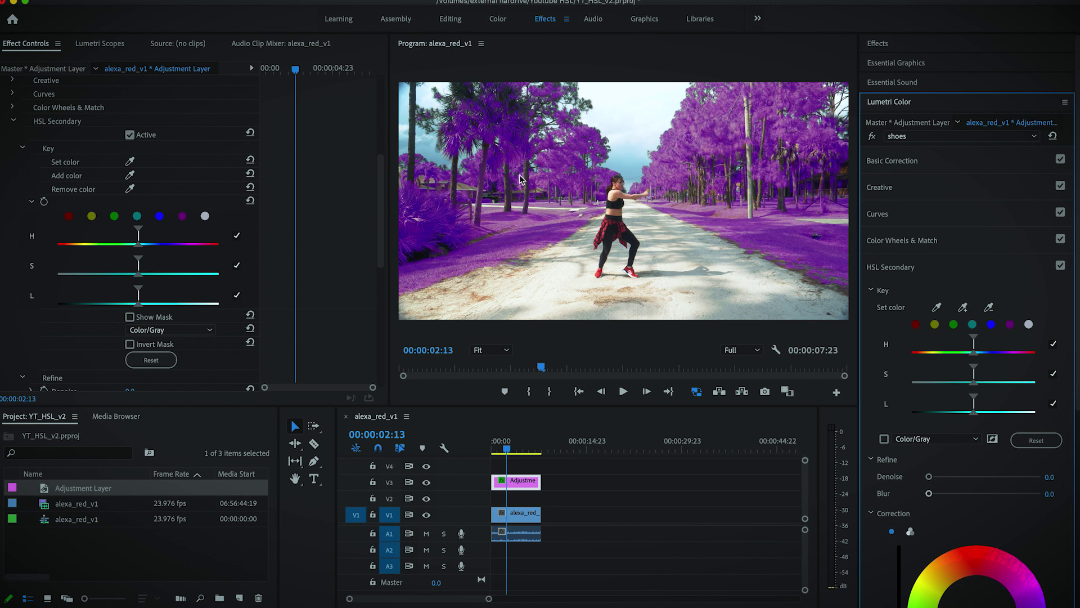
scroll(309, 191, "up", 5)
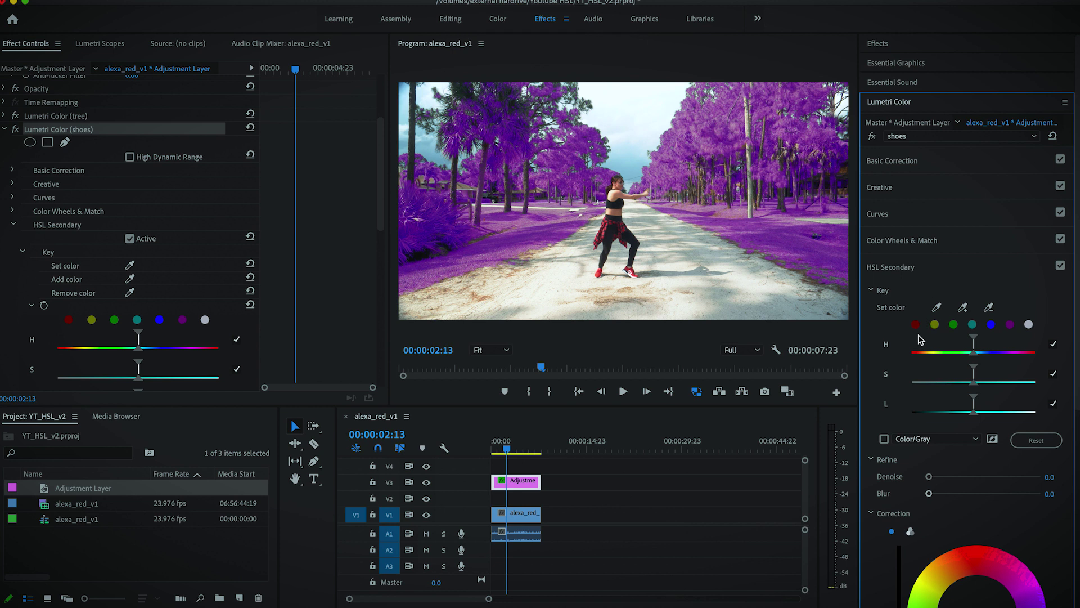
scroll(915, 434, "down", 2)
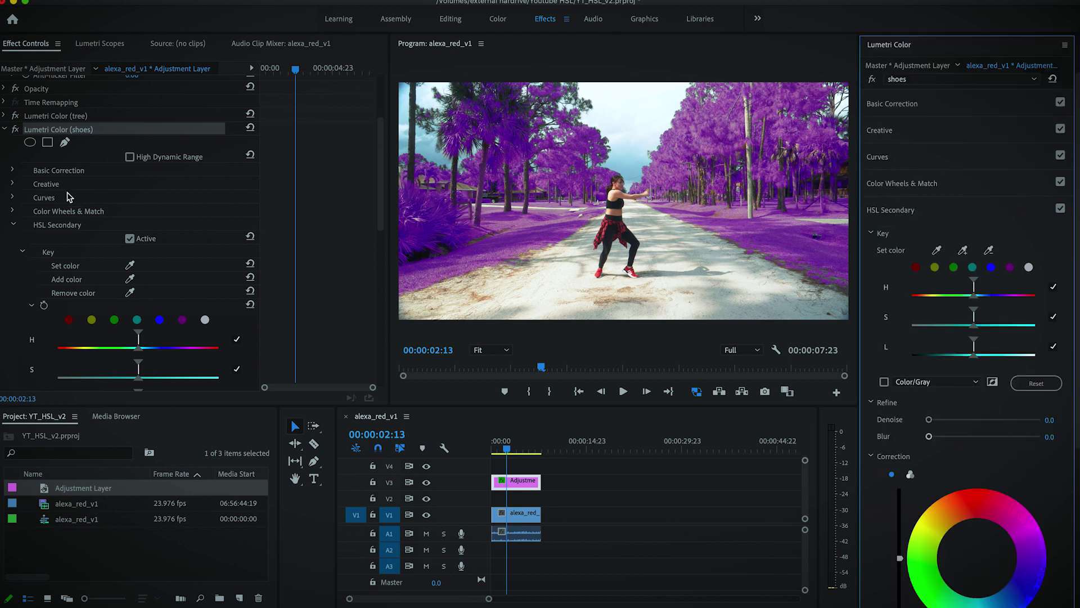
Step: Switch the Lumetri Color controls from the shoes effect to the tree effect to view its key
left_click(71, 117)
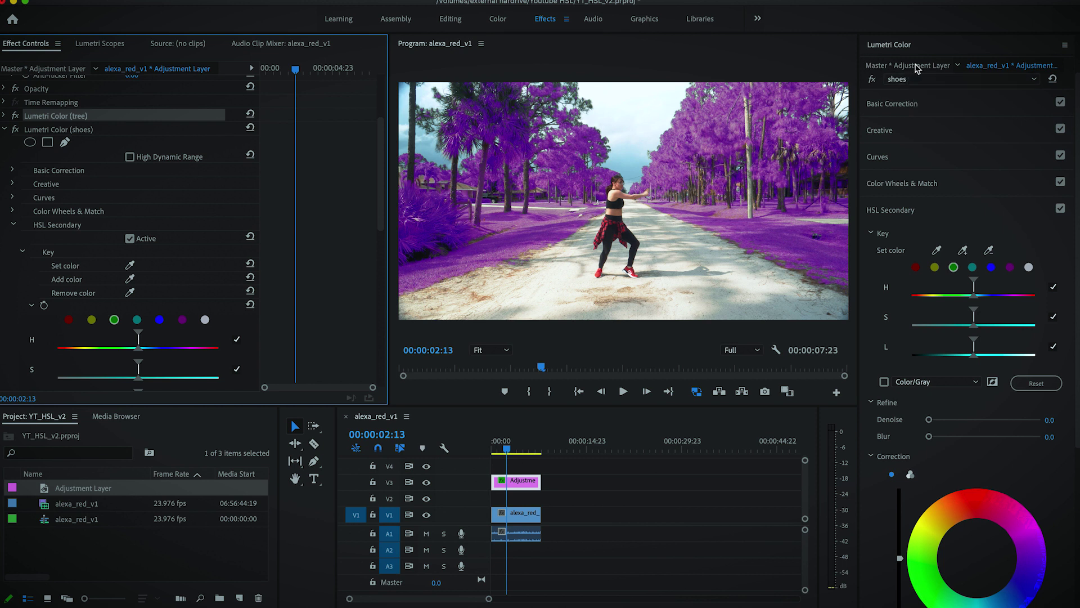
left_click(922, 82)
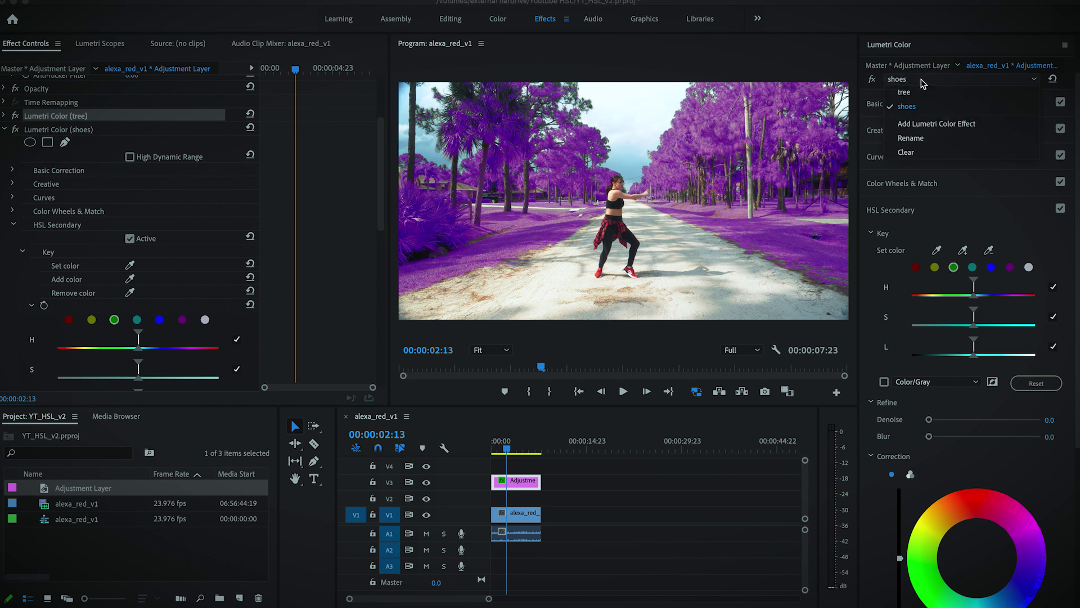
left_click(927, 98)
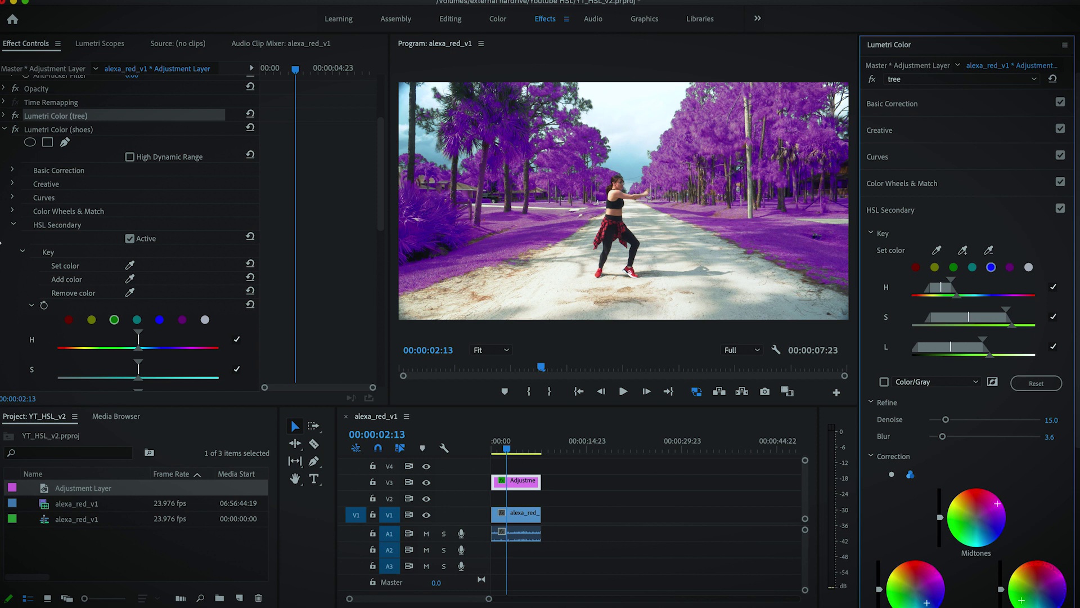
Step: Place a second adjustment layer on V4 above the existing one and rename the clip as "shoes"
left_click(107, 543)
left_click(77, 494)
left_click_drag(77, 494, 539, 464)
right_click(517, 464)
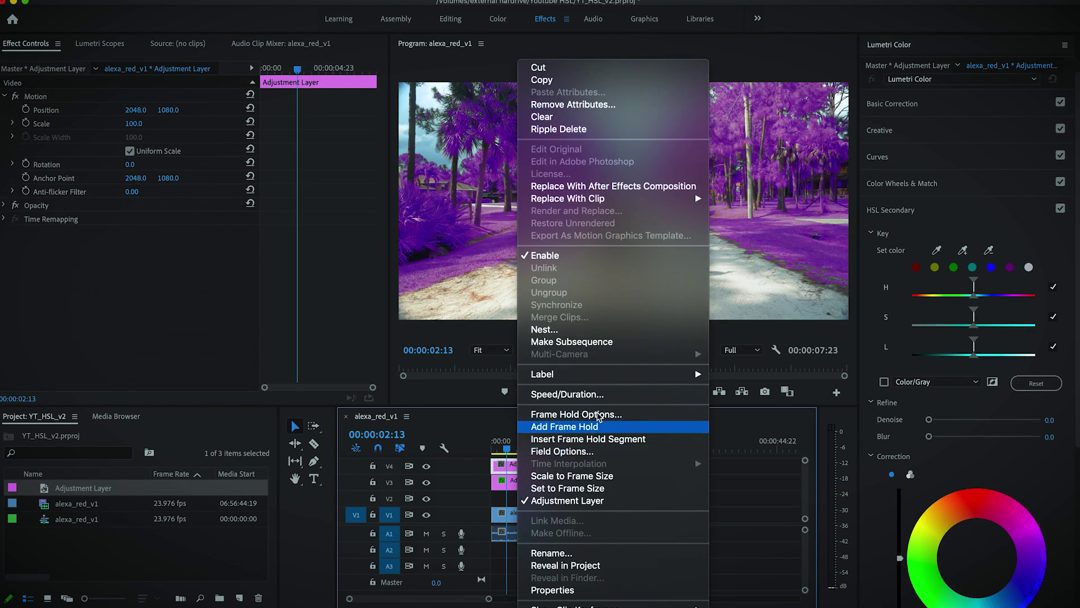
left_click(579, 552)
type("shoes")
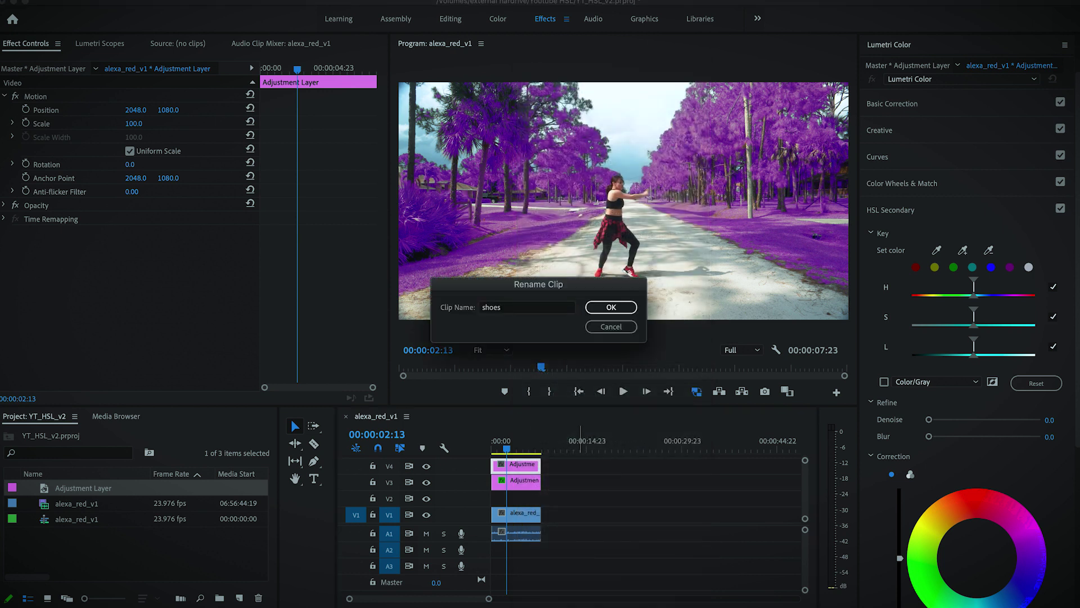
key("Return")
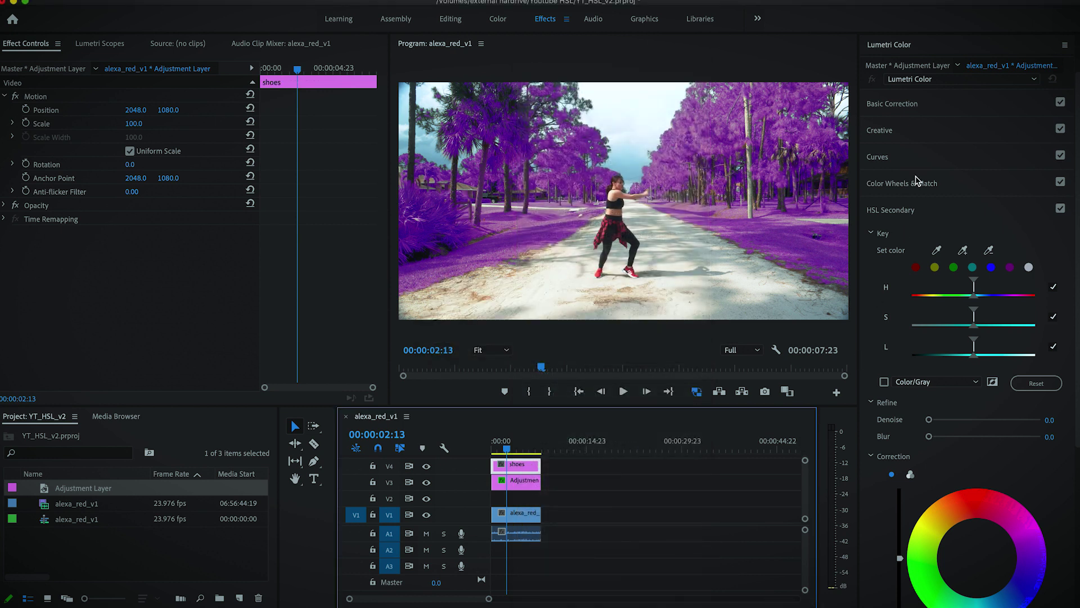
Step: Rename the adjustment layer clip on V3 as "trees"
left_click(526, 486)
right_click(526, 486)
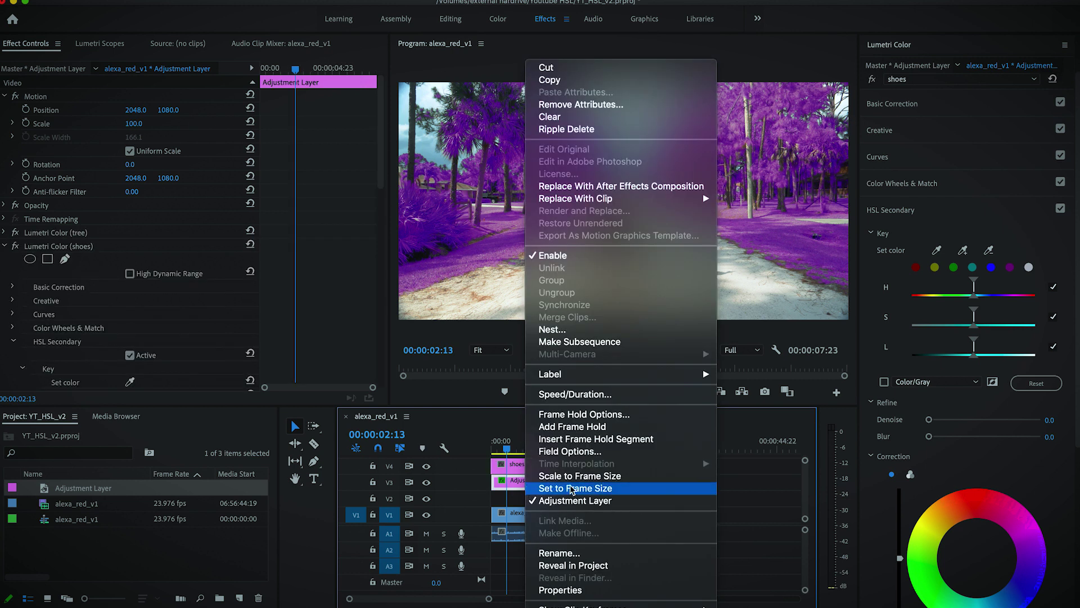
left_click(560, 553)
type("trees")
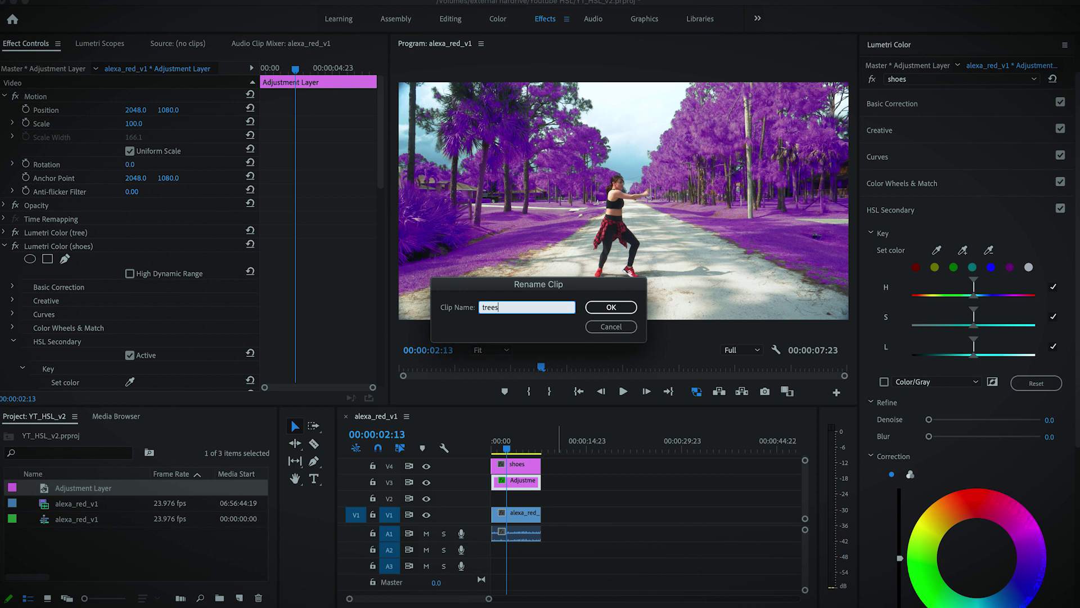
key("Return")
Step: Compare the settings of the two adjustment layer clips, then undo the added V4 layer and the clip renames
left_click(518, 470)
left_click(519, 485)
left_click(518, 467)
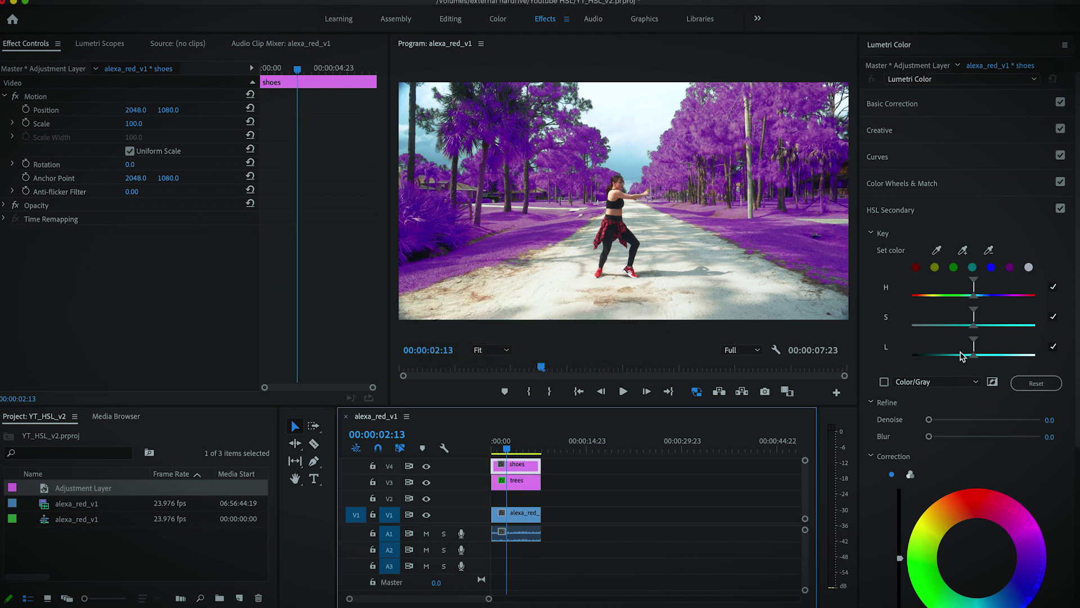
left_click(518, 483)
left_click(517, 466)
key("ctrl+z")
key("ctrl+z")
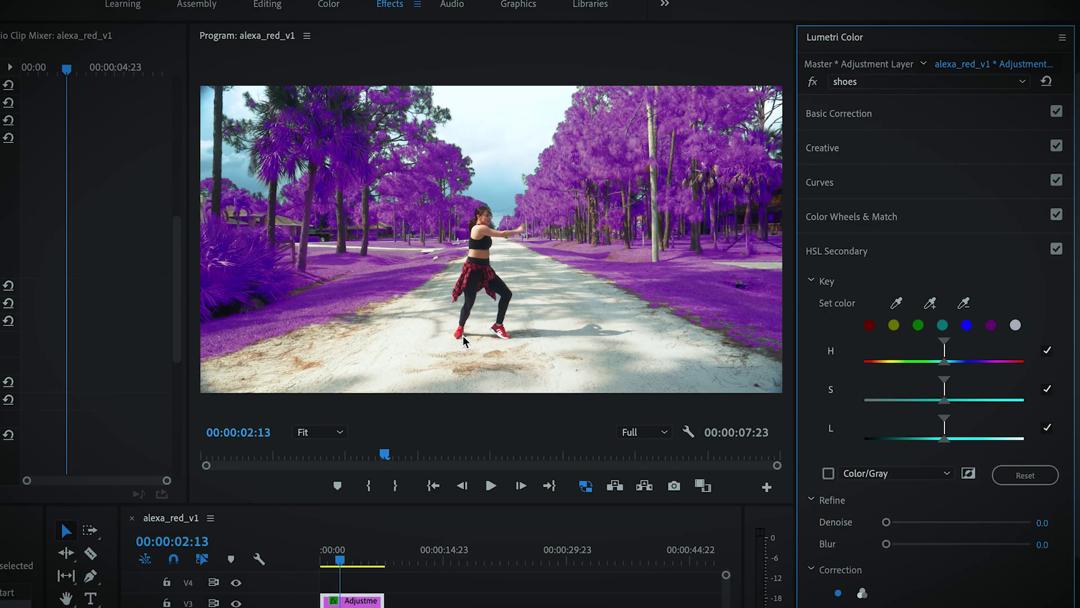
Step: Key the dancer's red shoes in the shoes effect by sampling one shoe at 100% zoom, and display the Color/Gray mask
left_click(777, 235)
left_click_drag(778, 235, 778, 297)
left_click(930, 303)
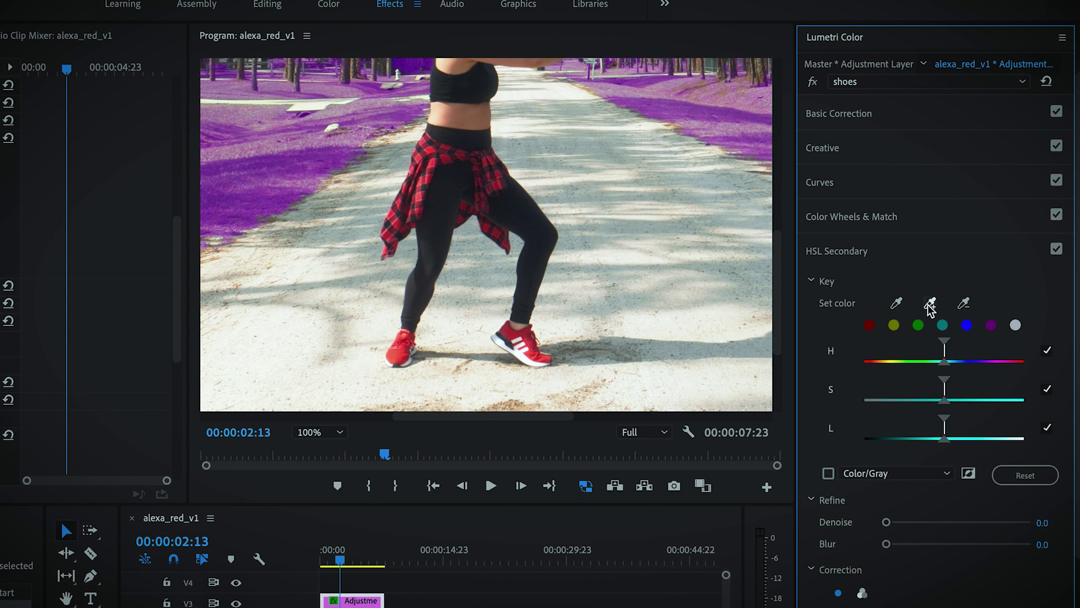
left_click(406, 355)
left_click(405, 355)
left_click(828, 473)
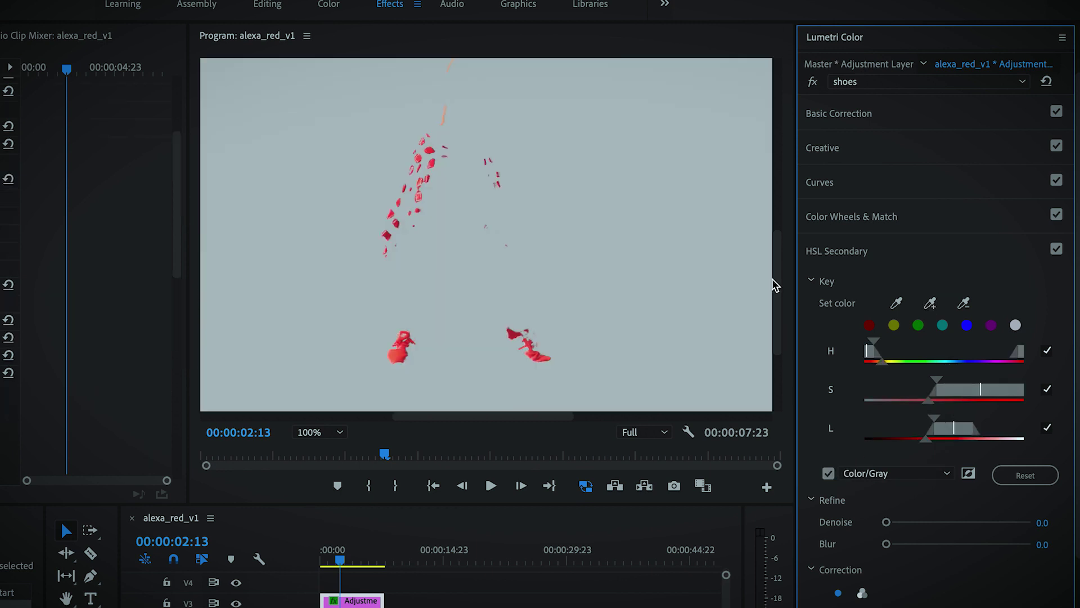
Step: Narrow the hue range of the shoe key, set its Blur to 2.6 and hide the mask
scroll(774, 272, "up", 3)
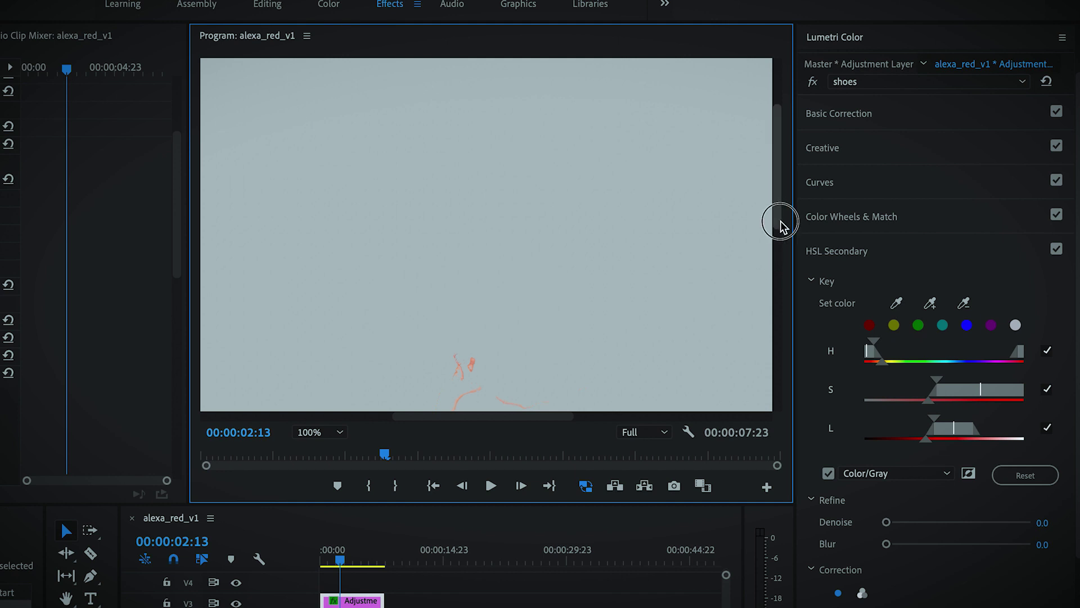
left_click(872, 349)
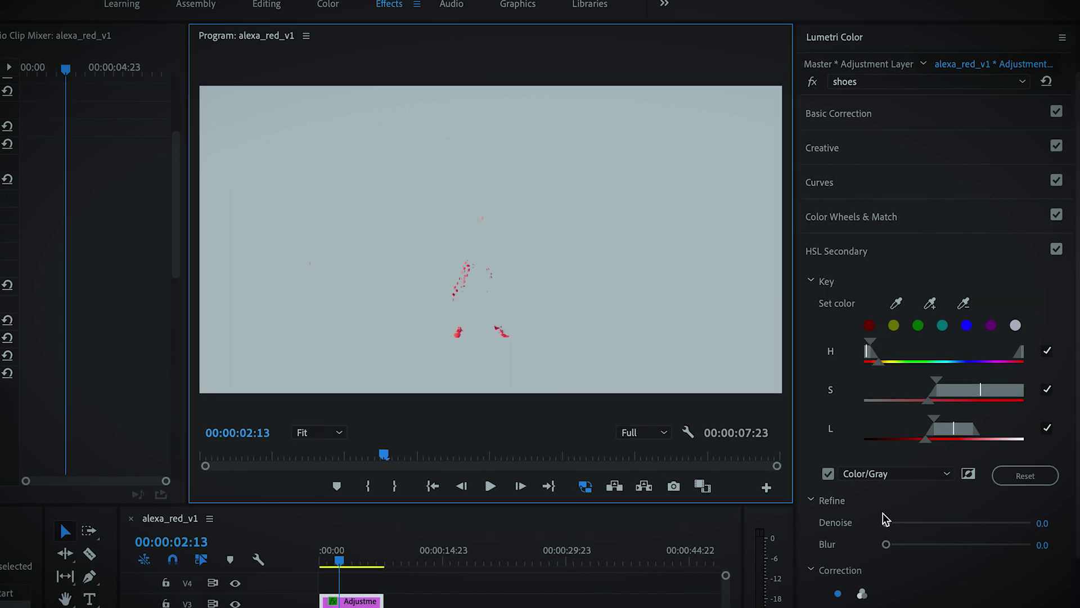
left_click(880, 547)
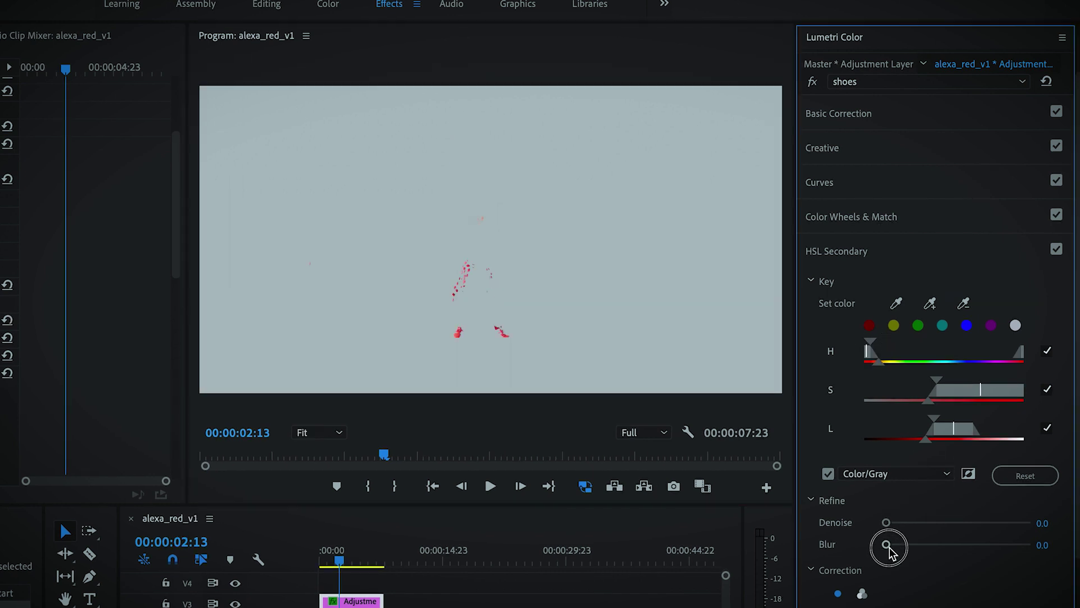
left_click_drag(888, 545, 898, 545)
left_click(828, 474)
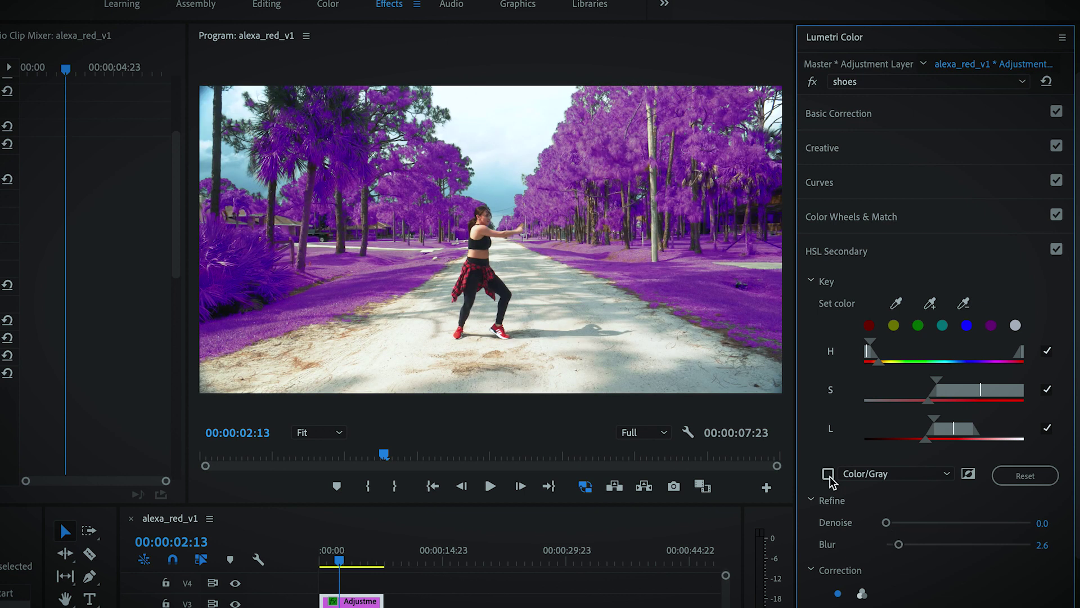
Step: Try tinting the keyed shoes green with the correction color wheel and adjusting their Temperature
scroll(1001, 605, "down", 3)
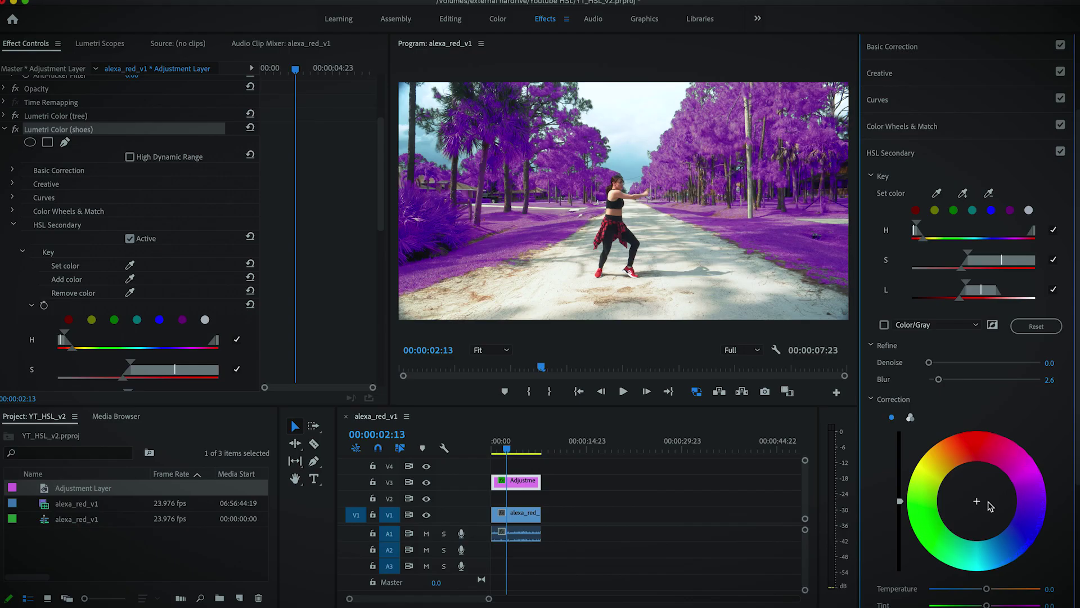
left_click(930, 525)
scroll(1030, 430, "down", 2)
left_click(946, 535)
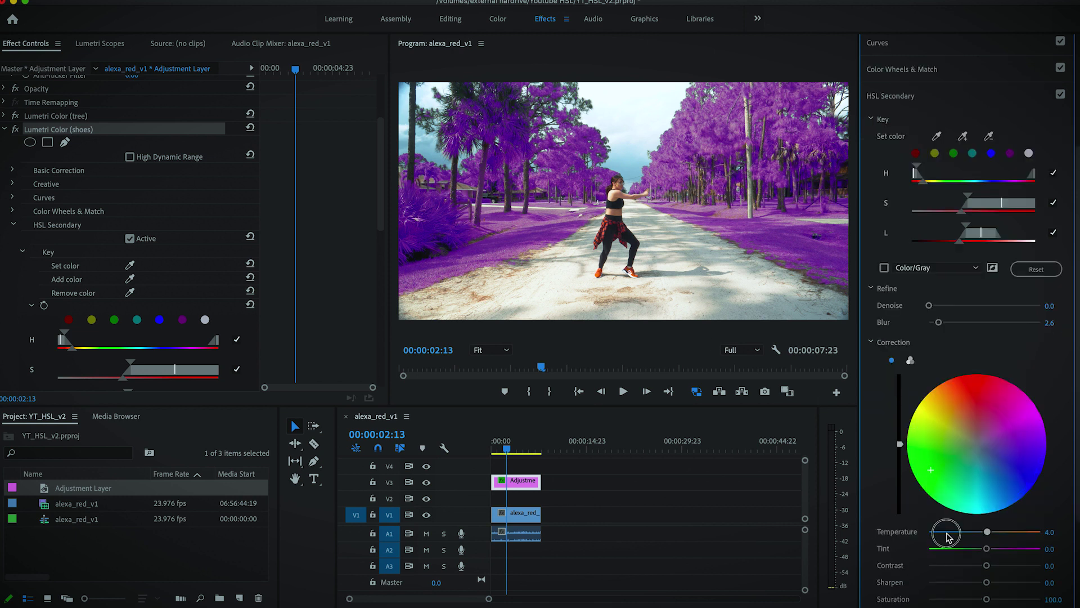
left_click(945, 547)
left_click_drag(989, 532, 1039, 532)
Step: Push the keyed shoes' correction color wheel strongly toward red and toggle the shoes effect for comparison
left_click_drag(979, 429, 976, 418)
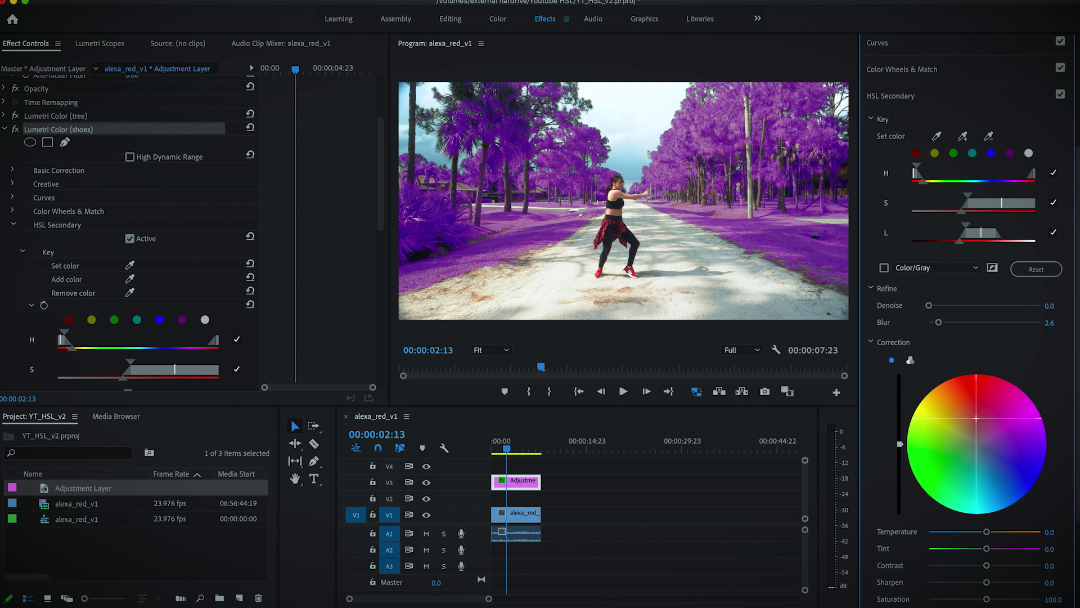
left_click_drag(976, 418, 977, 389)
left_click(16, 131)
left_click(581, 509)
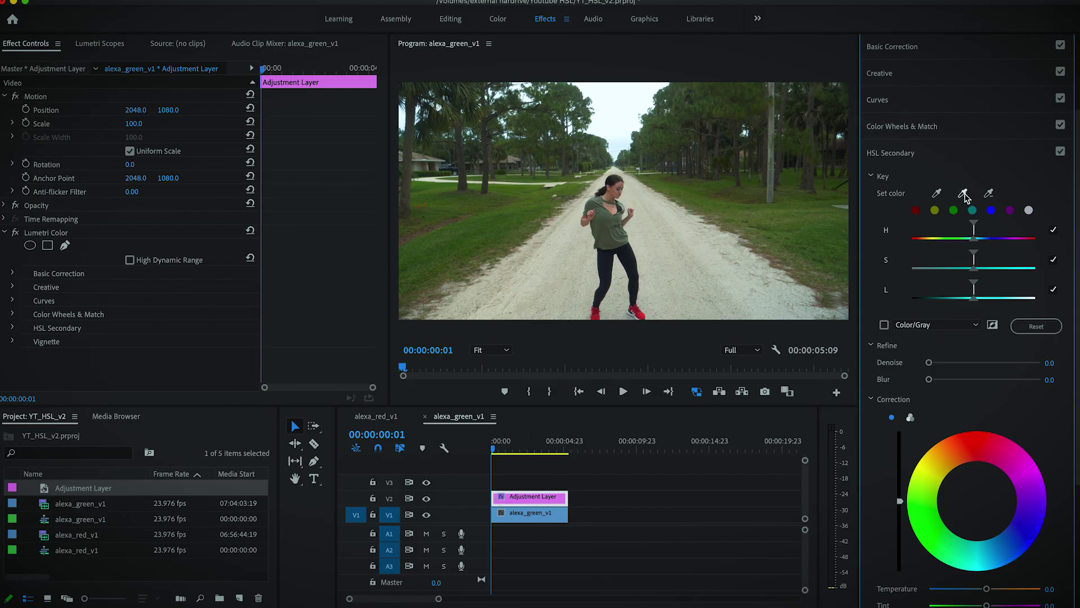
Step: Key the green grass beside the road in alexa_green_v1 by sampling it, and check the key with the Color/Gray mask
left_click(963, 194)
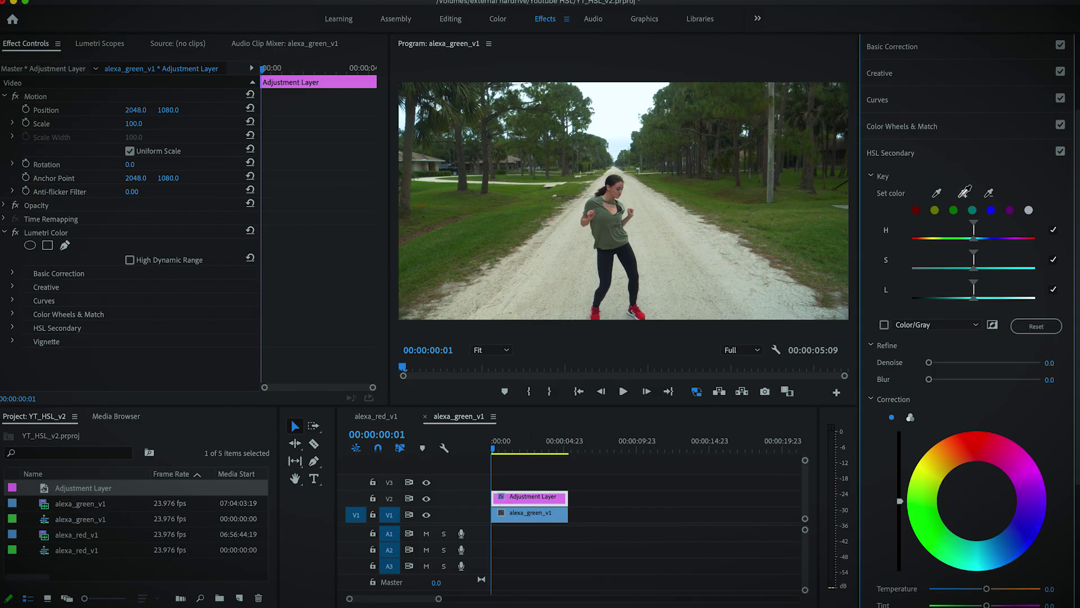
left_click(738, 214)
left_click(749, 218)
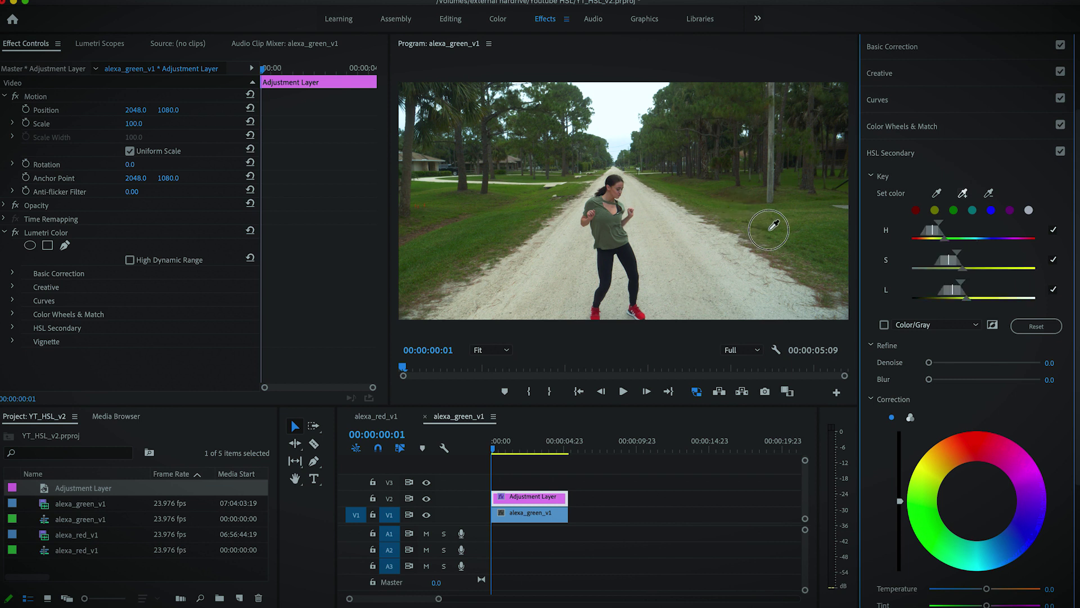
left_click(884, 325)
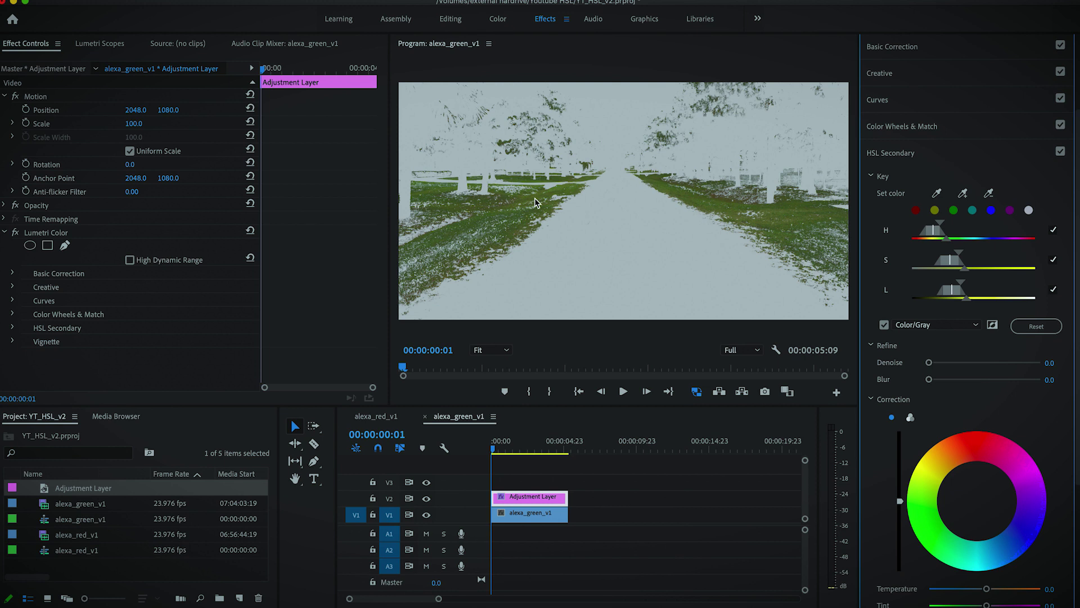
left_click(883, 325)
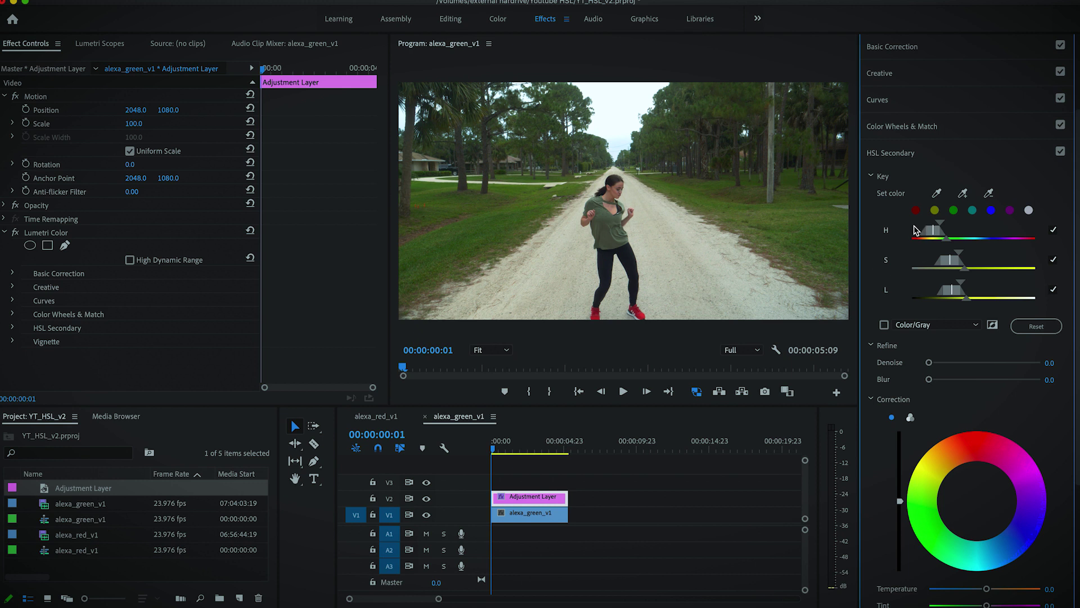
Step: Add the distant trees' green to the key with another sample and adjust the key's hue range
left_click(963, 193)
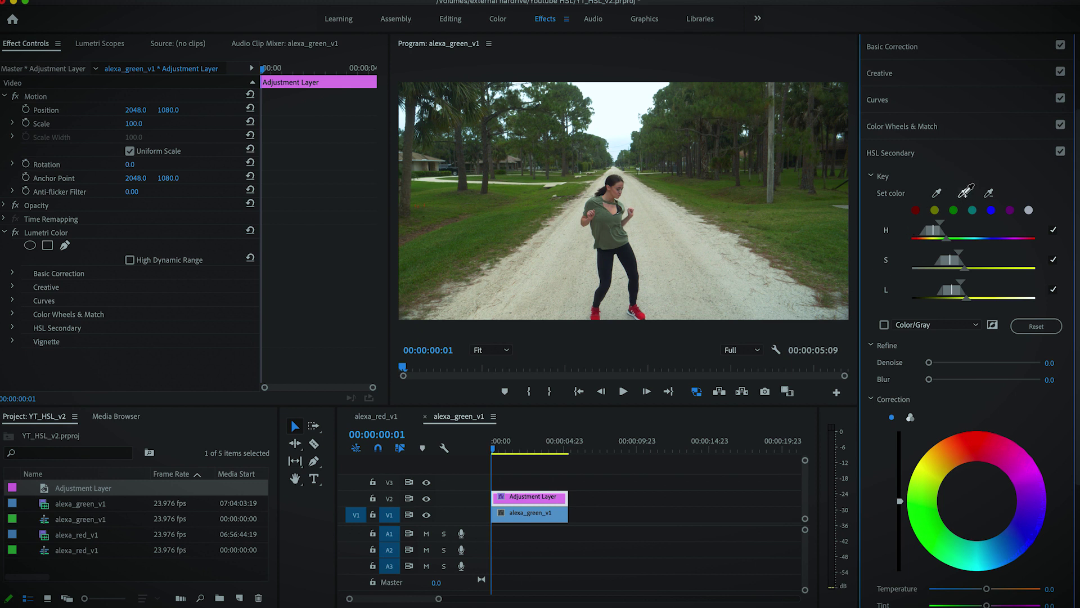
left_click(607, 149)
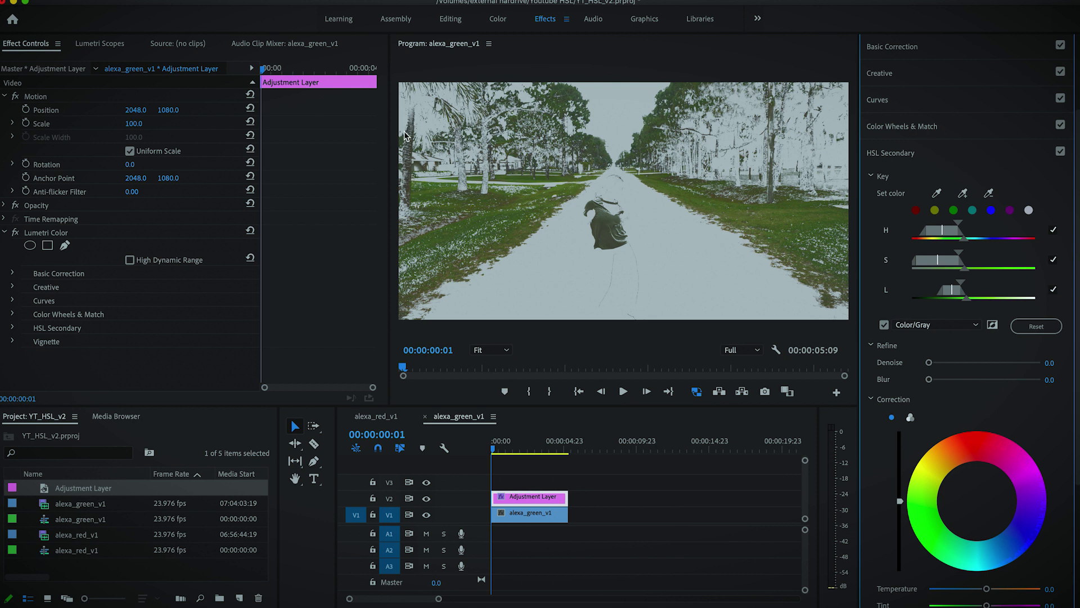
mouse_move(950, 238)
left_mouse_down()
mouse_move(928, 236)
mouse_move(941, 235)
left_mouse_up()
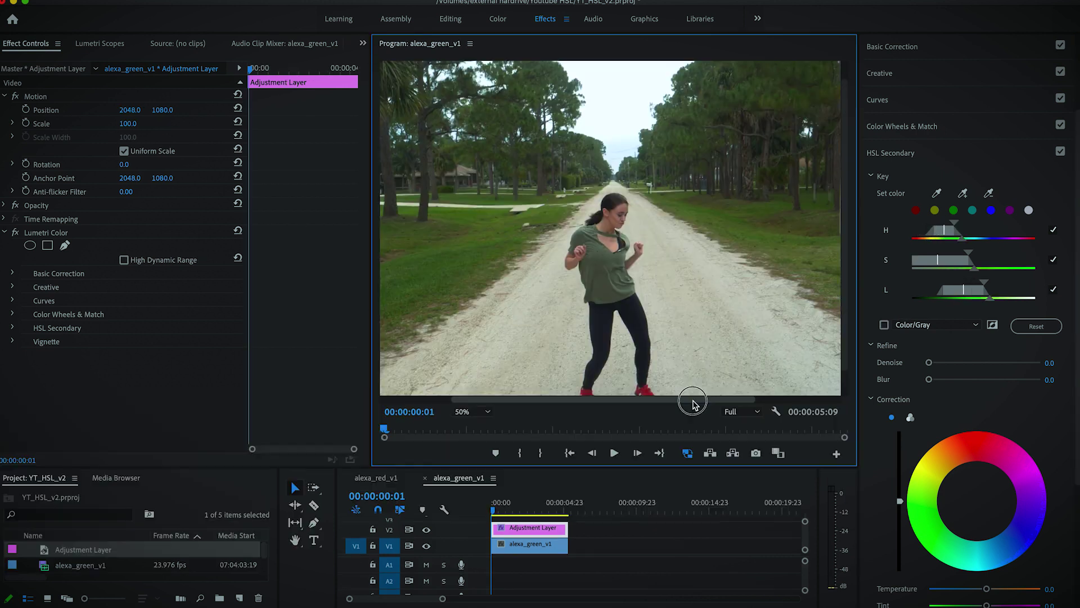
Step: Recolor the keyed greens magenta with the correction color wheel, keeping the dancer framed in the preview
left_click_drag(692, 401, 703, 400)
left_click_drag(840, 228, 843, 232)
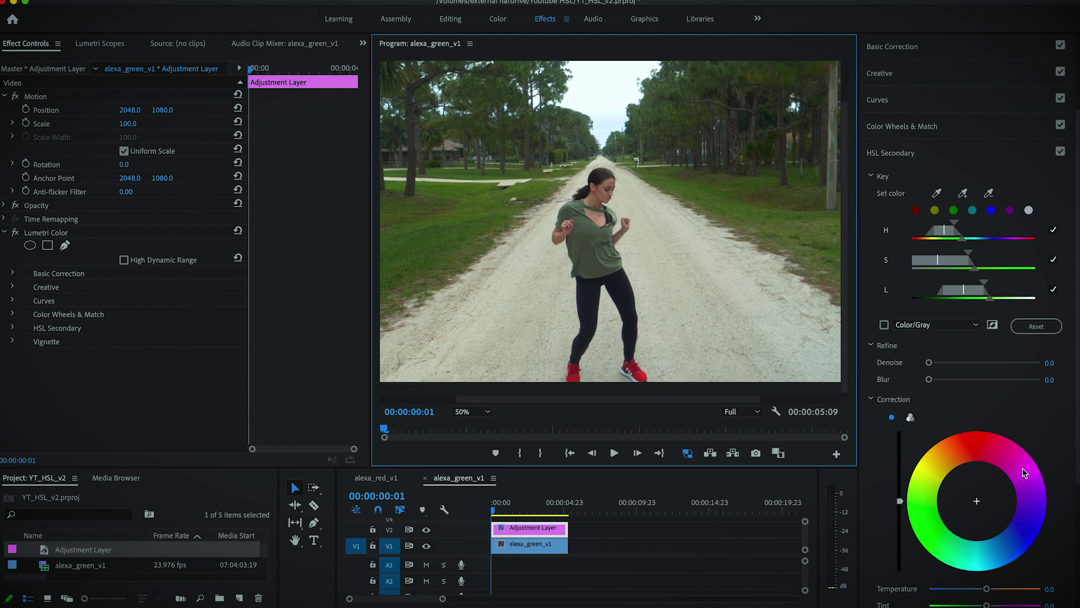
left_click(1019, 467)
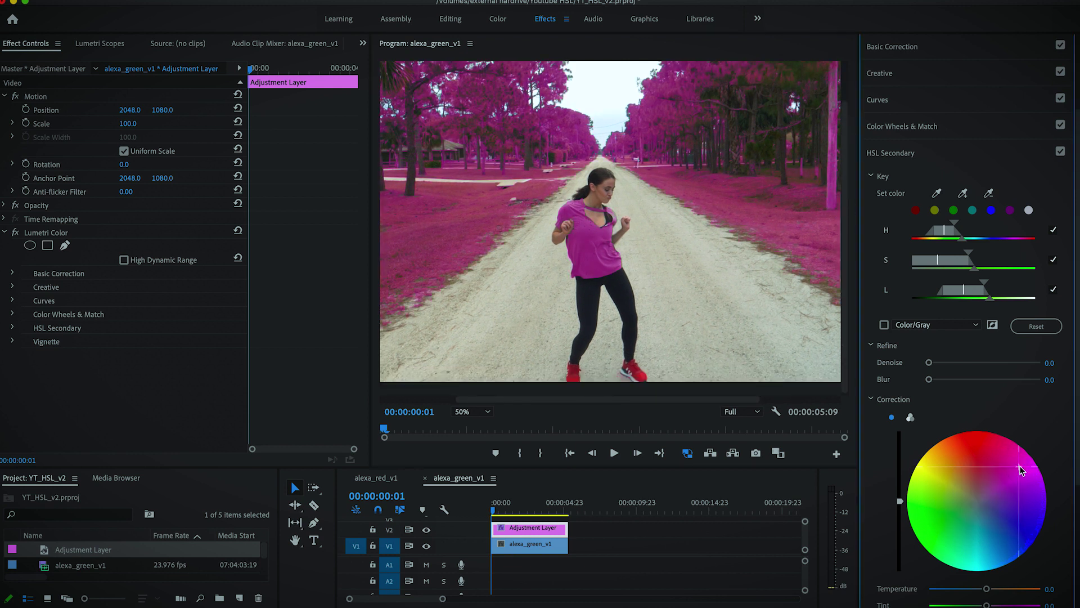
left_click_drag(675, 400, 653, 400)
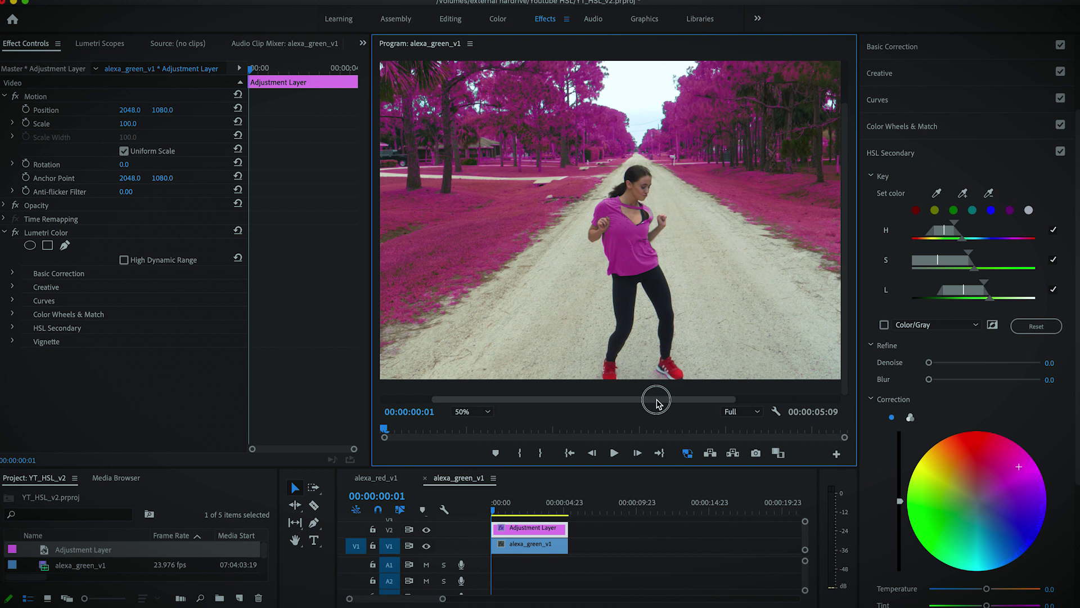
Step: Draw a closed freeform mask around the dancer's torso on the adjustment layer's Lumetri Color effect and invert it
left_click(527, 537)
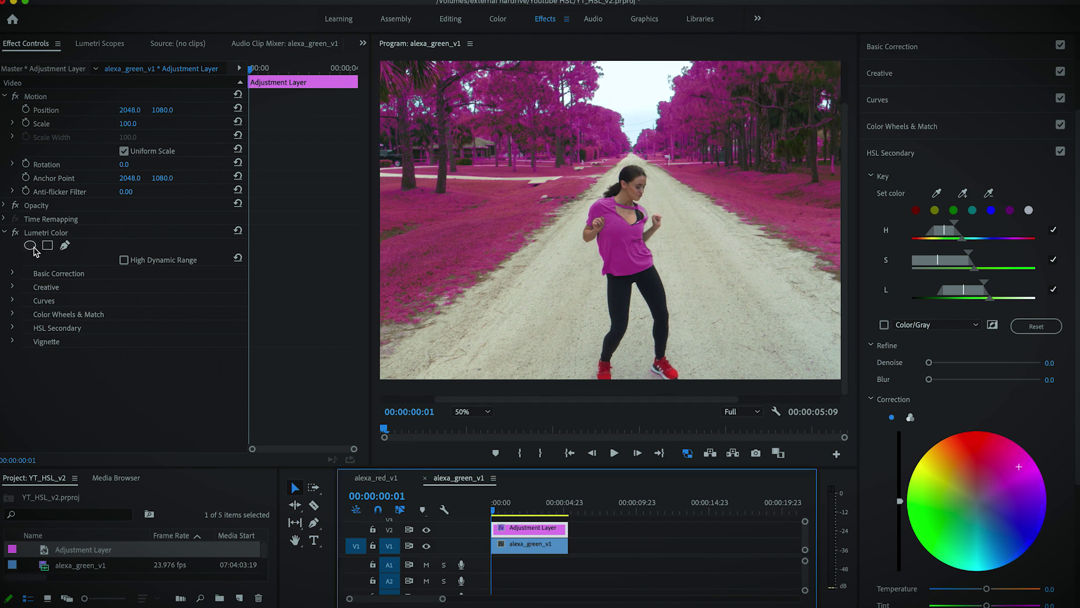
left_click(64, 245)
left_click(596, 289)
left_click(644, 292)
left_click(688, 271)
left_click(688, 201)
left_click(666, 182)
left_click(603, 183)
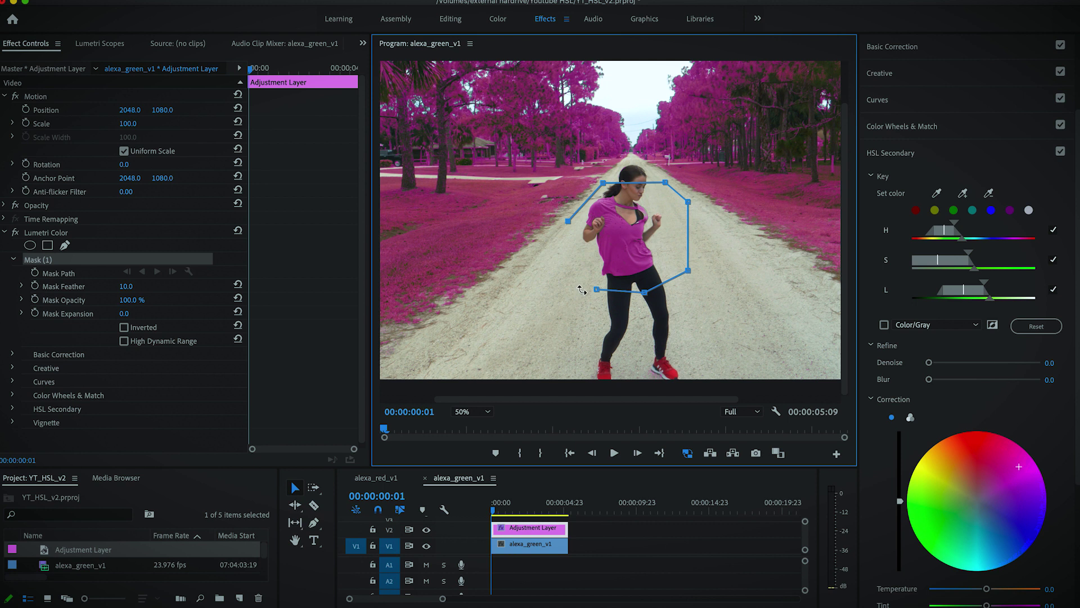
left_click(554, 269)
left_click(595, 289)
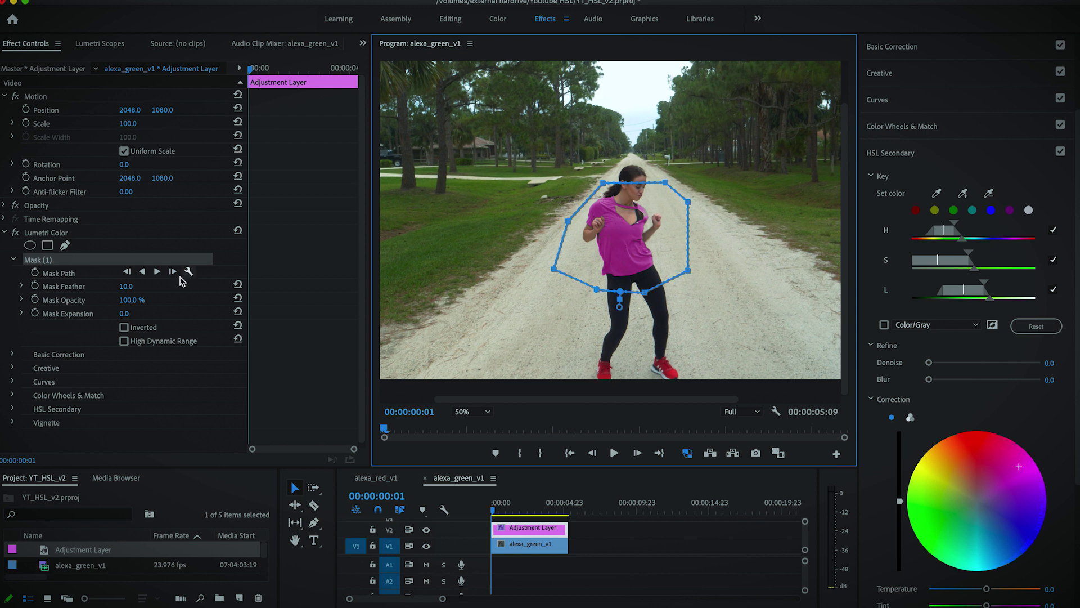
left_click(124, 328)
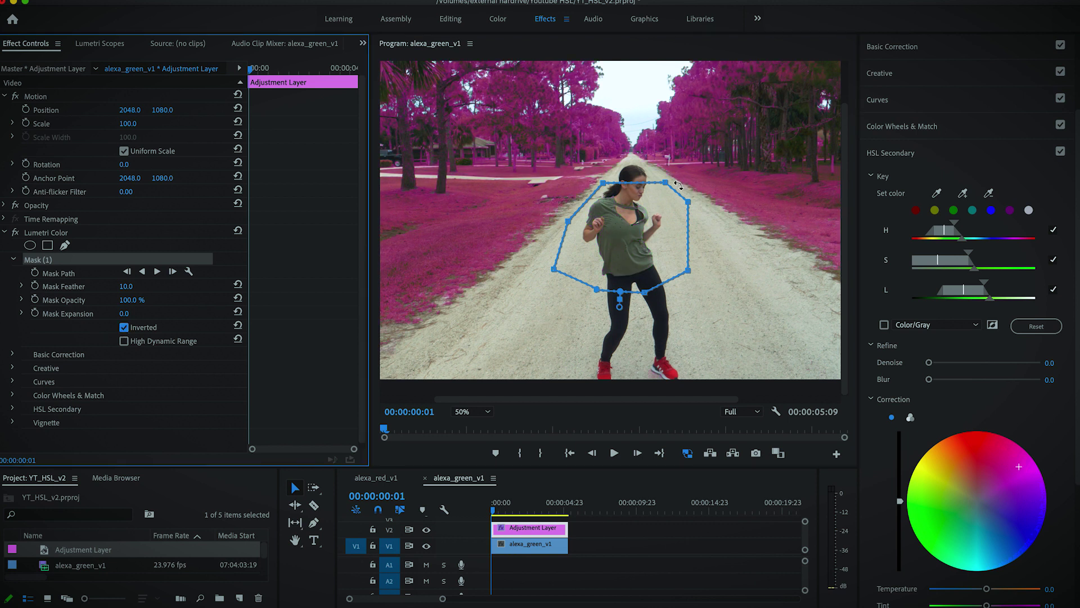
Step: Play the sequence to check how the mask covers the dancer's shirt as she moves
left_click(616, 530)
key("space")
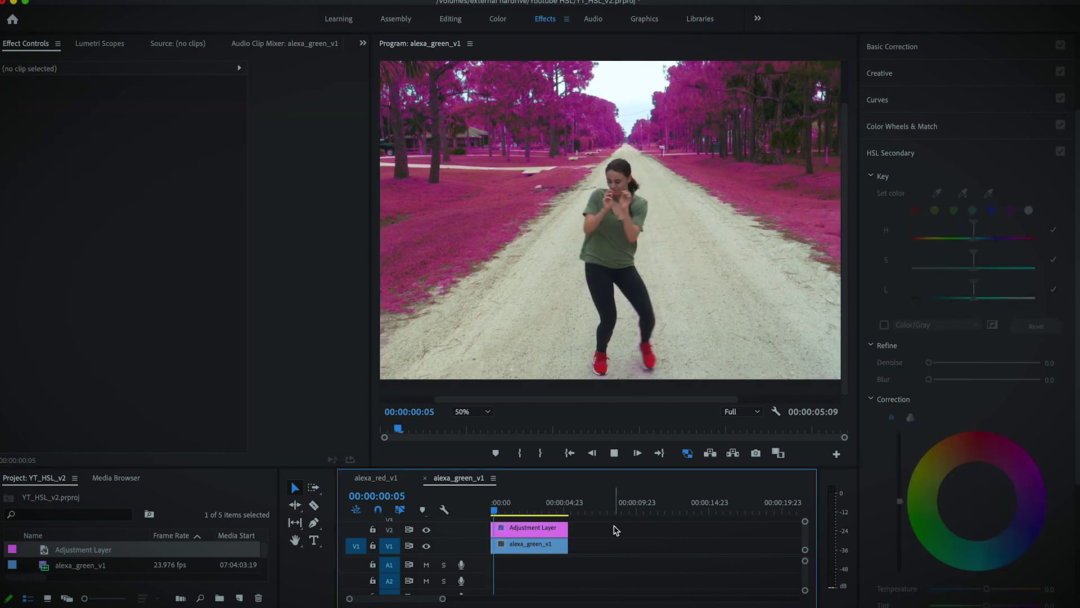
left_click(603, 199)
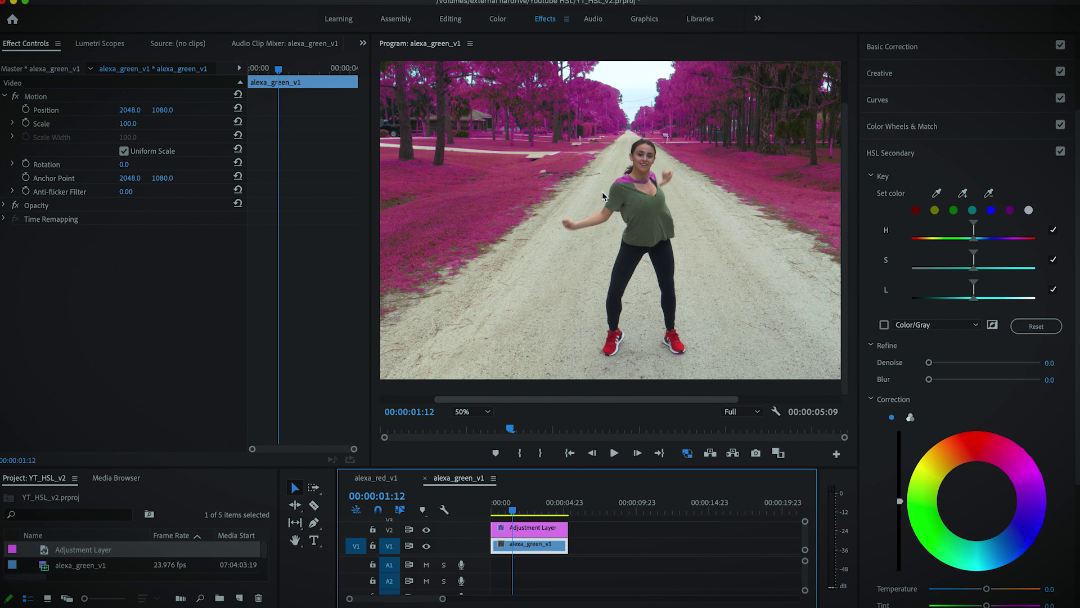
Step: Select Mask (1) on the adjustment layer and turn on Mask Path keyframing at 00:00:00:00
left_click(523, 529)
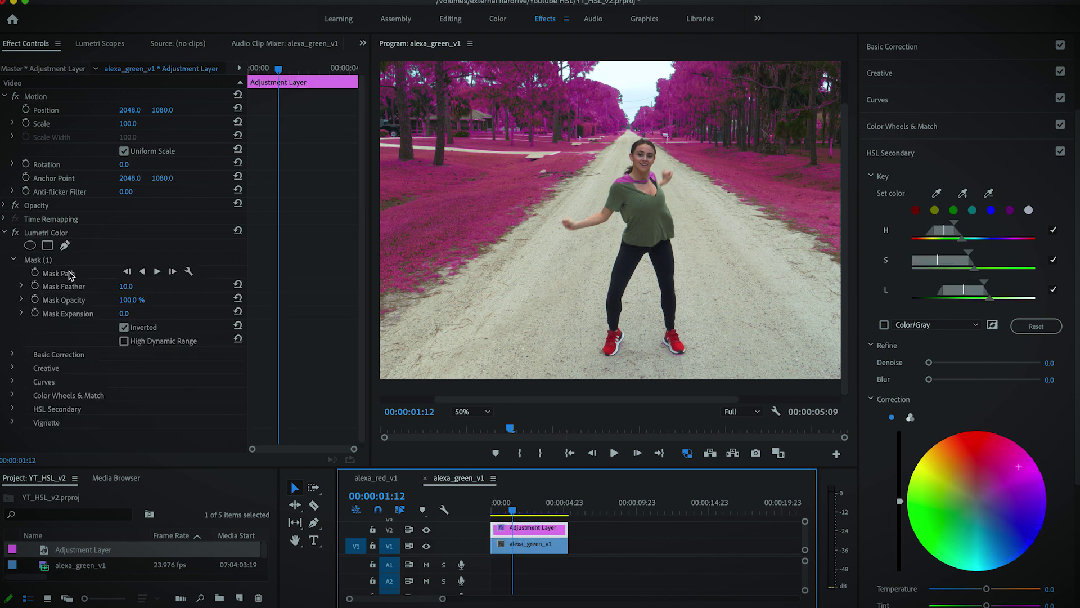
left_click(38, 260)
key("Home")
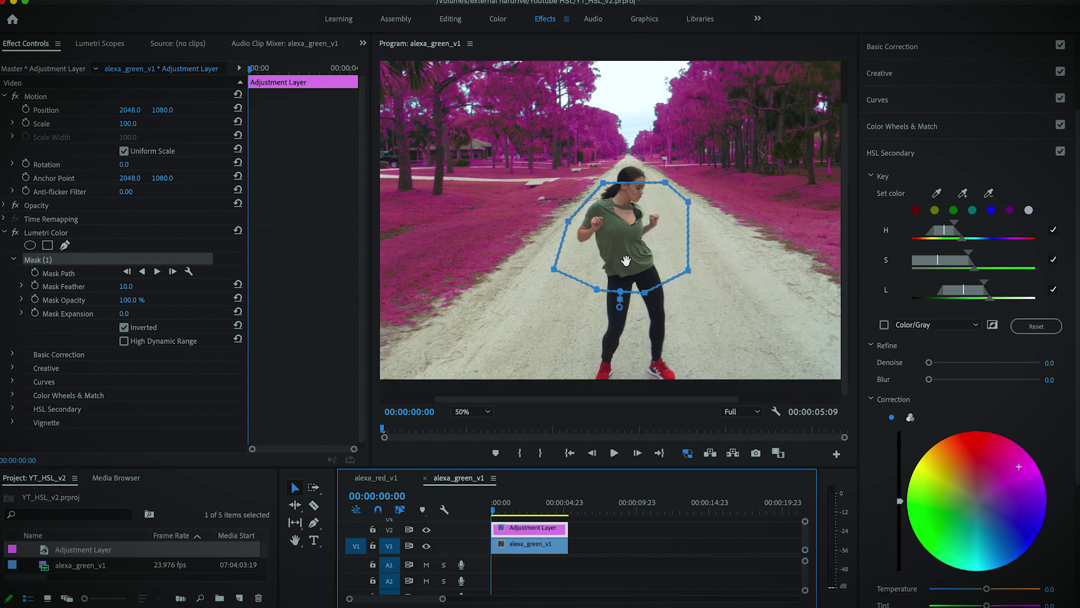
left_click(35, 275)
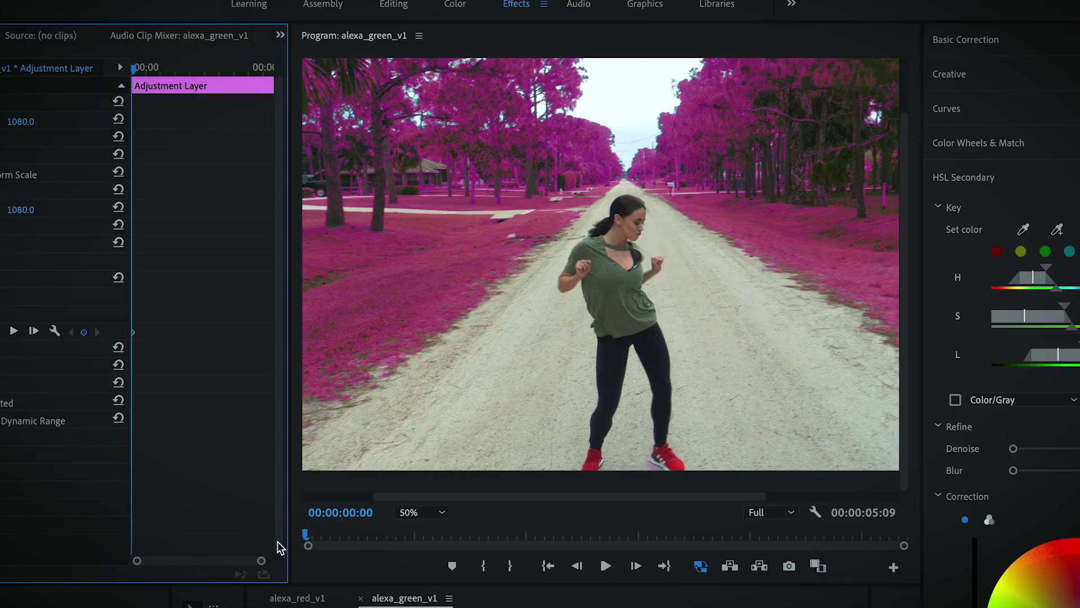
Step: Keyframe the Mask Path by moving the mask over the dancer at 00:00:01:03 and at 00:00:00:10
key("space")
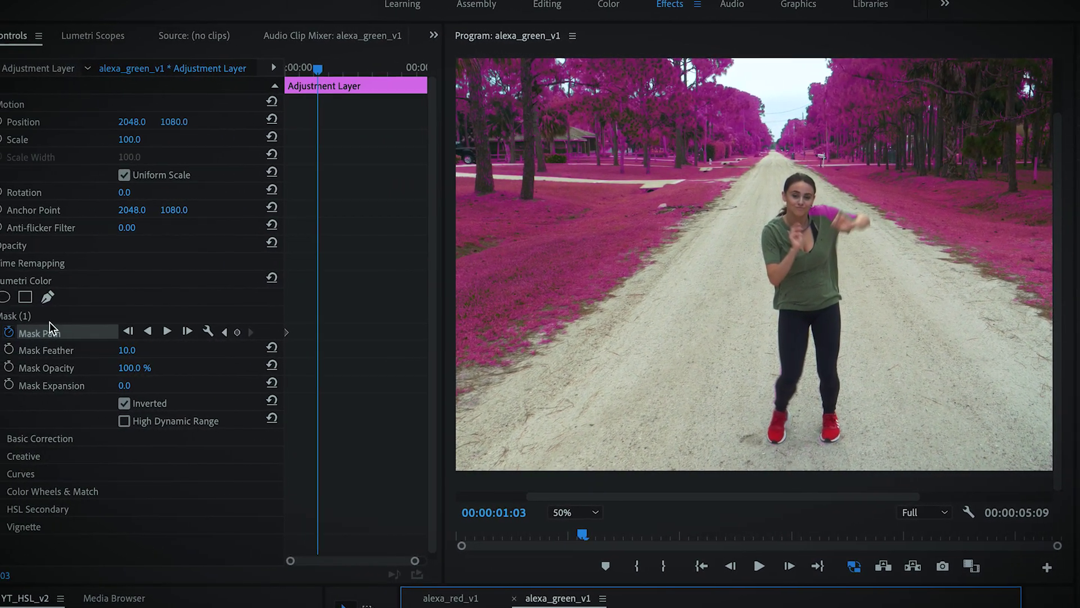
left_click(38, 319)
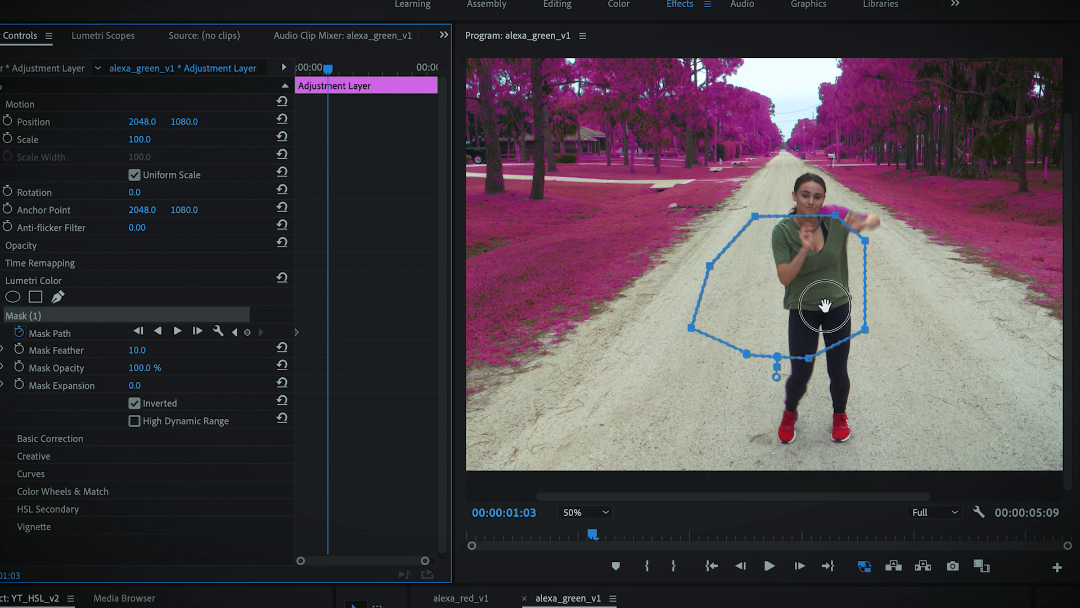
left_click_drag(824, 305, 844, 285)
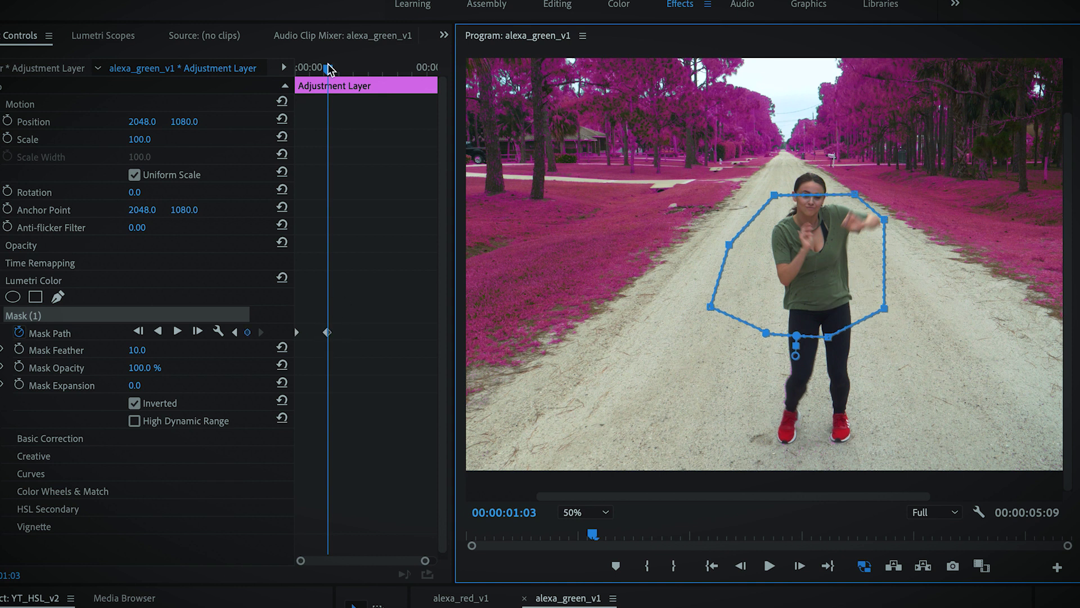
mouse_move(328, 71)
left_mouse_down()
mouse_move(299, 68)
mouse_move(328, 68)
mouse_move(309, 74)
left_mouse_up()
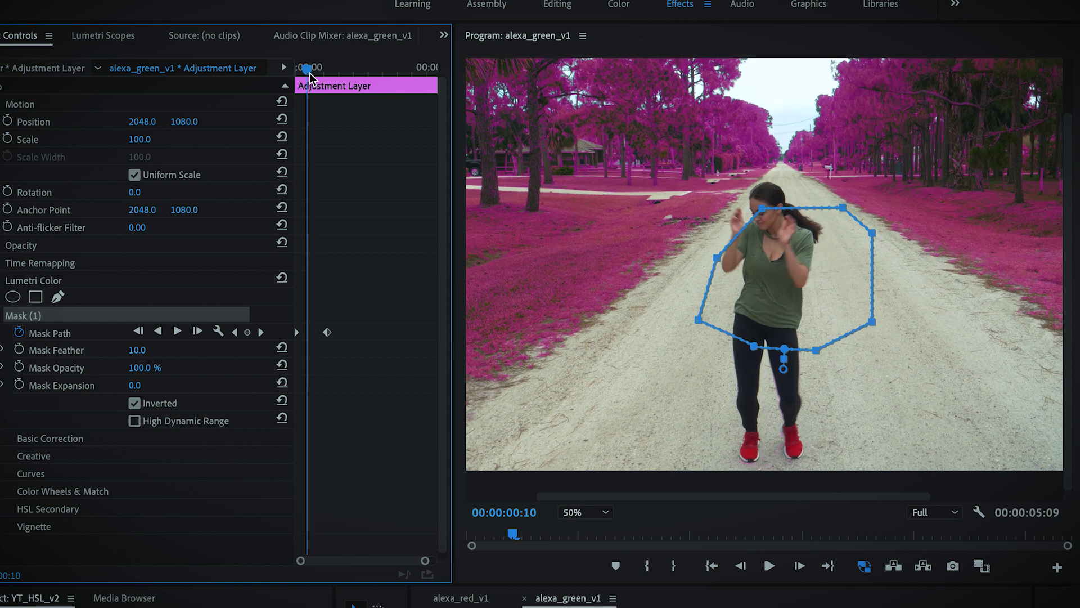
left_click_drag(786, 233, 780, 231)
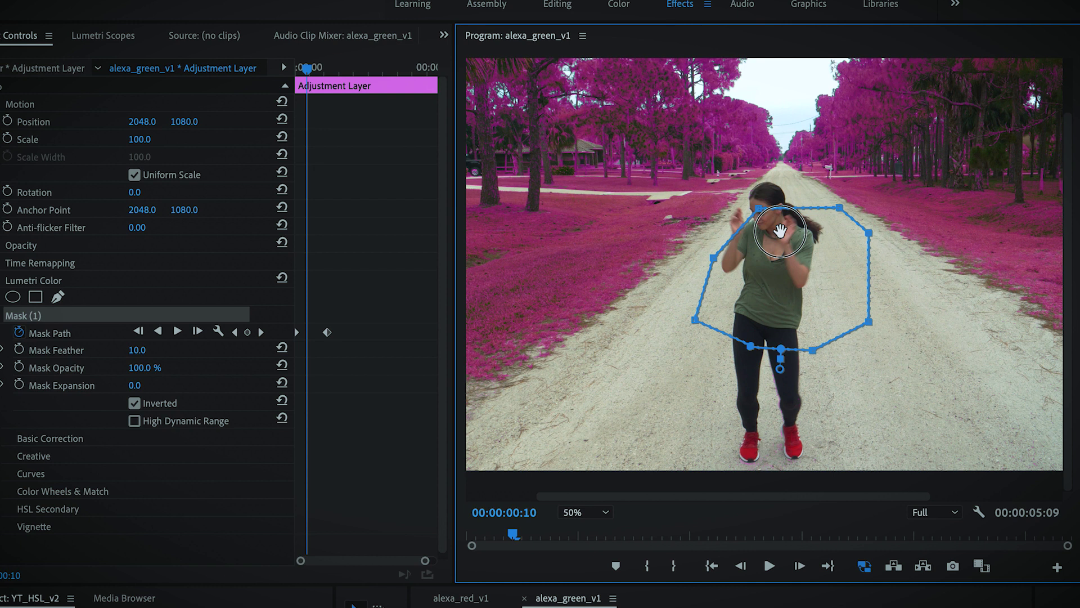
Step: At 00:00:03:08, raise the mask's upper corner point to cover the shirt sleeve on the dancer's raised arm
left_click_drag(313, 68, 393, 72)
left_click(775, 199)
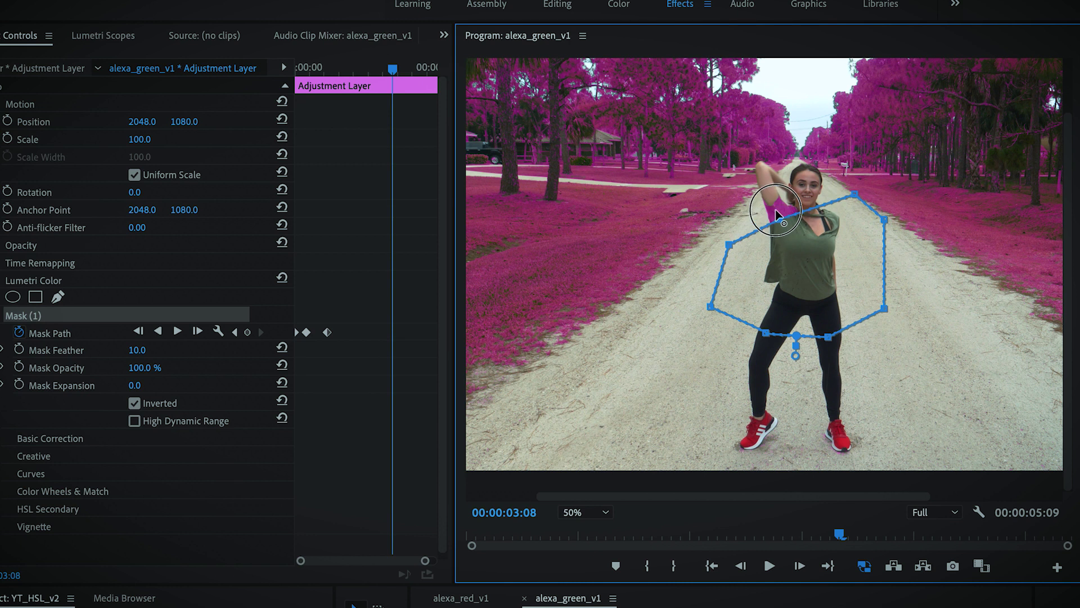
left_click_drag(784, 225, 769, 196)
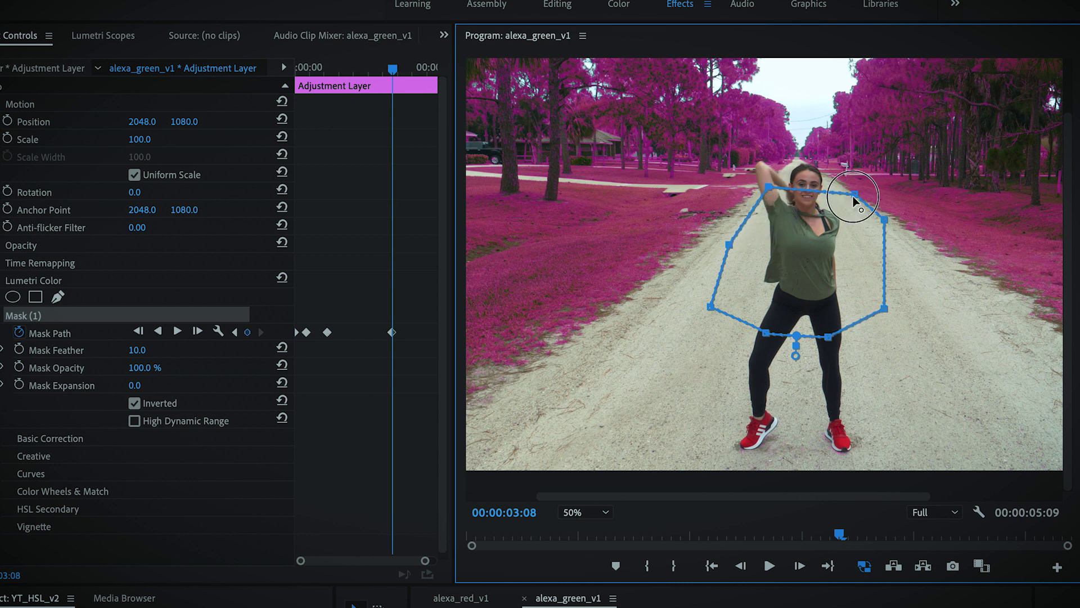
Step: Play back the keyframed mask result and open the program preview's zoom level choices
key("space")
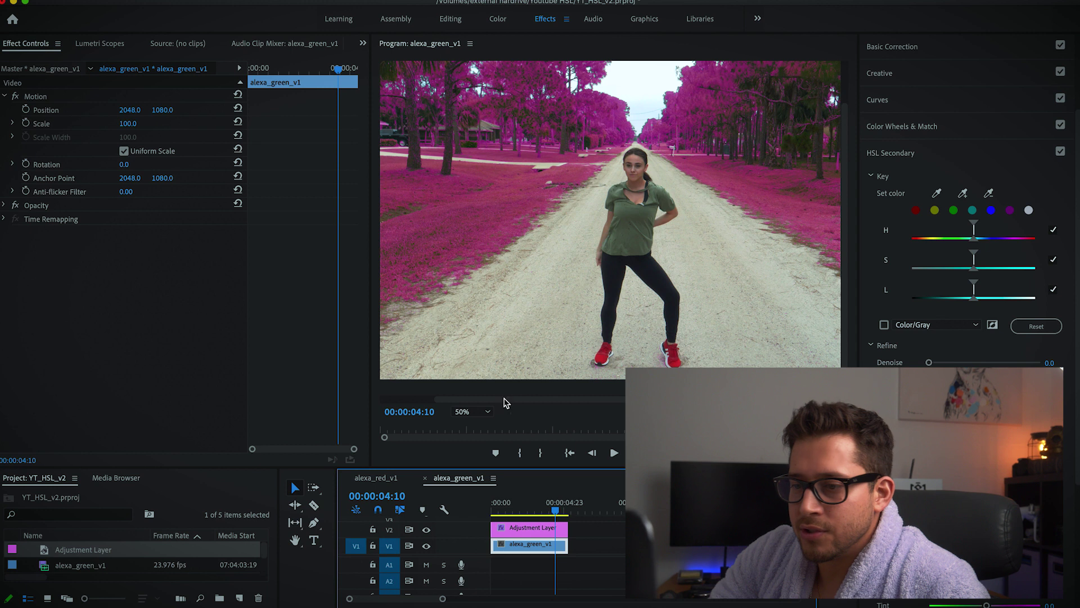
left_click(473, 411)
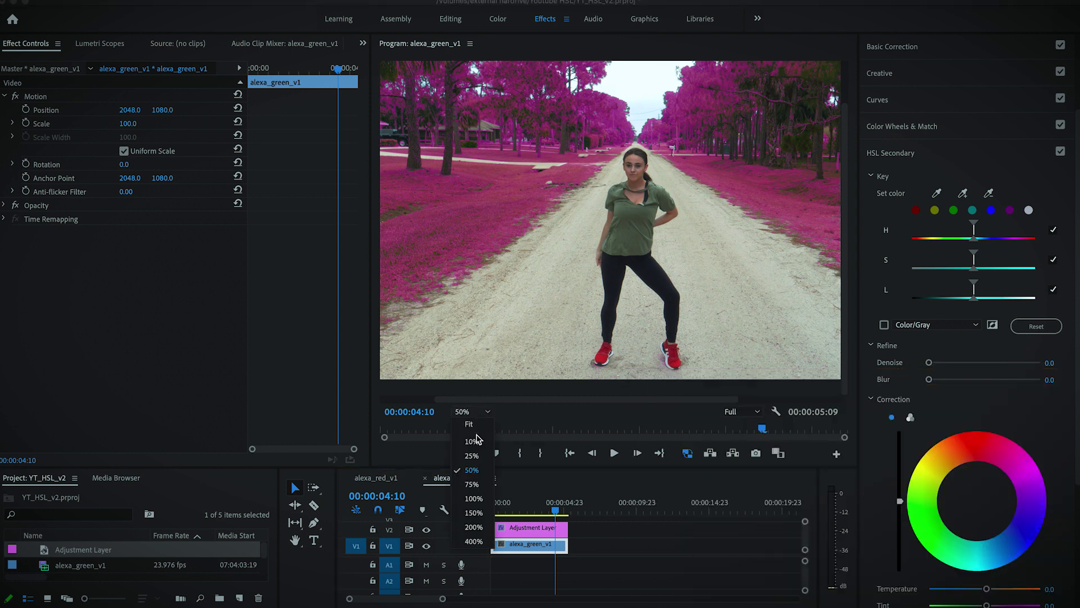